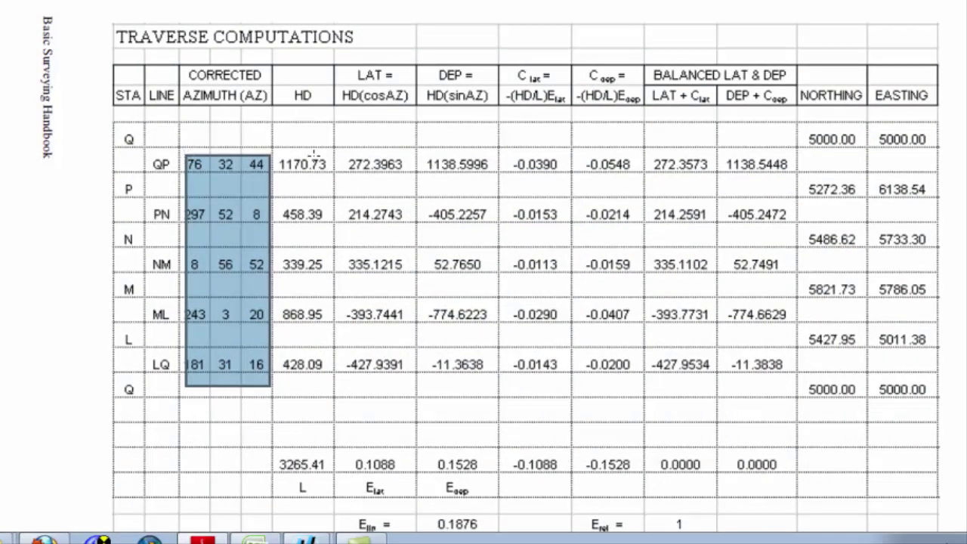
Highlight the HD distances column and scroll through the traverse table.
mouse_move(277, 151)
mouse_down()
mouse_move(345, 368)
mouse_move(332, 391)
mouse_up()
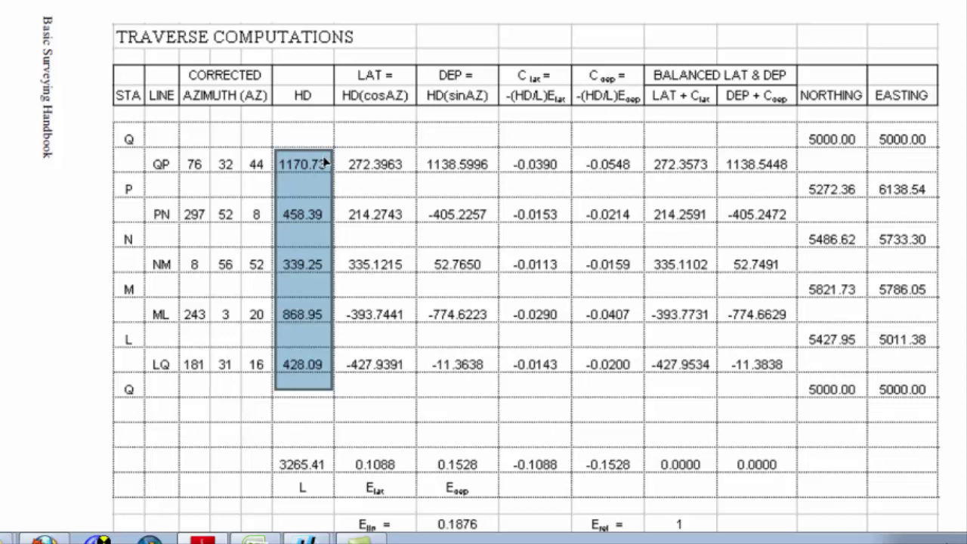
scroll(326, 162, down, 1)
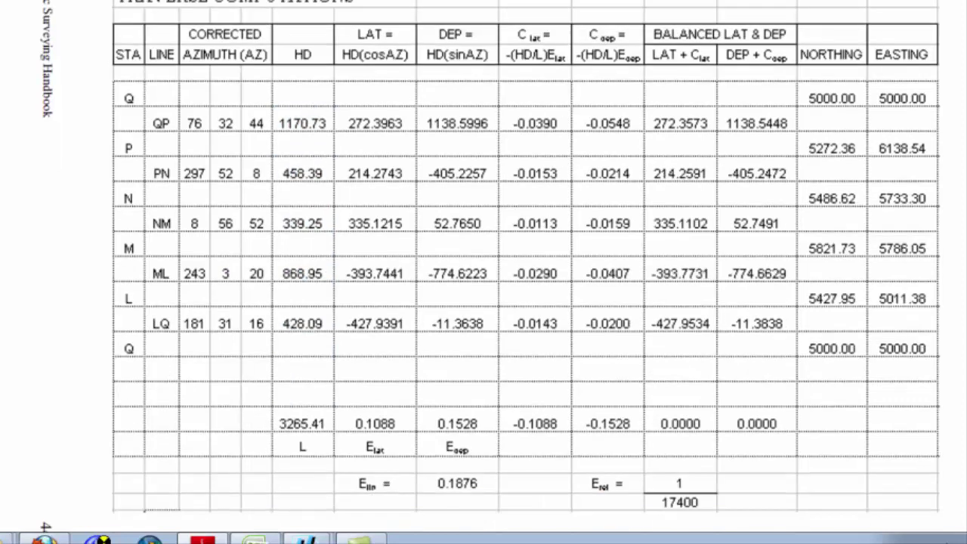
scroll(527, 249, down, 2)
scroll(527, 249, up, 1)
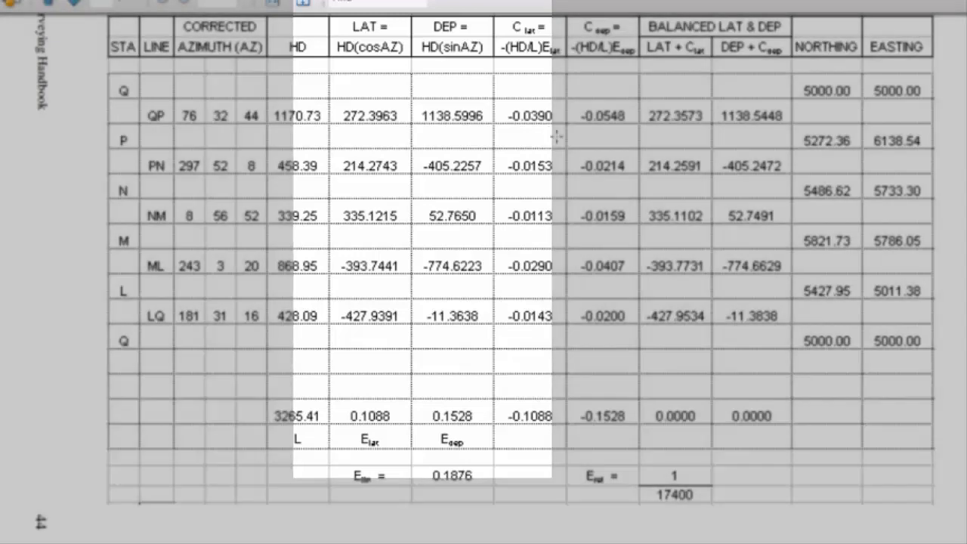
scroll(554, 132, down, 3)
scroll(549, 129, up, 4)
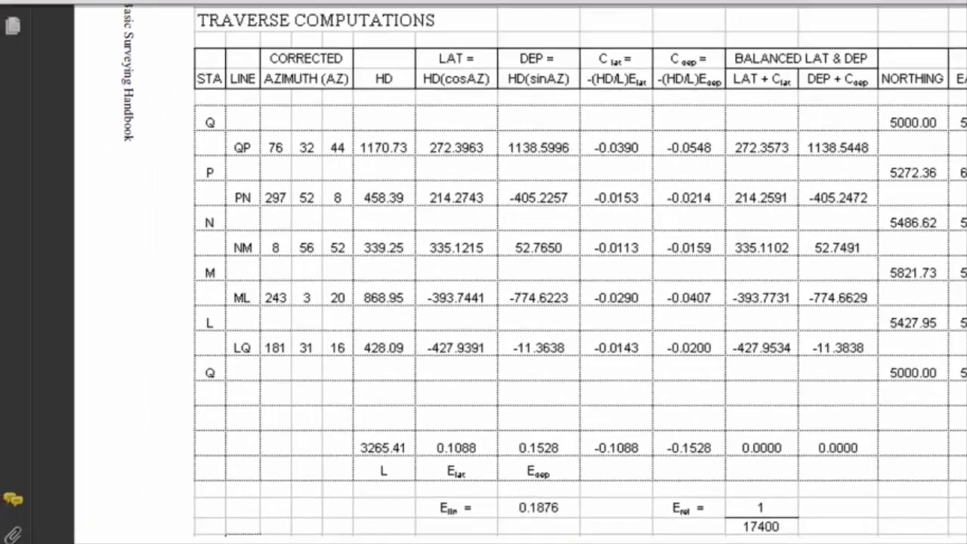
Show the no correction sheet, noting azimuths 328 and 317 and the 12487.17 total length.
click(249, 540)
scroll(435, 489, down, 1)
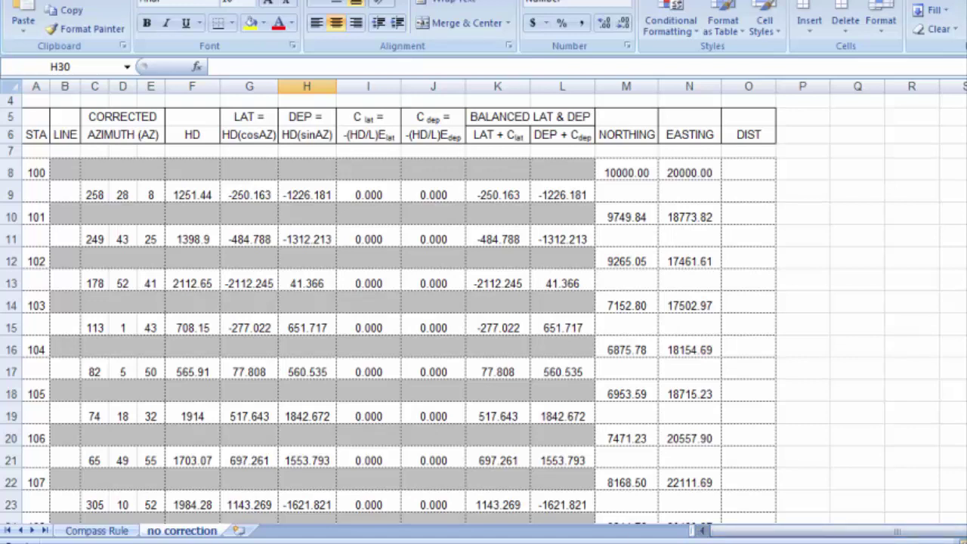
drag(753, 532, 737, 531)
scroll(97, 340, down, 2)
click(94, 439)
click(99, 485)
scroll(166, 431, down, 2)
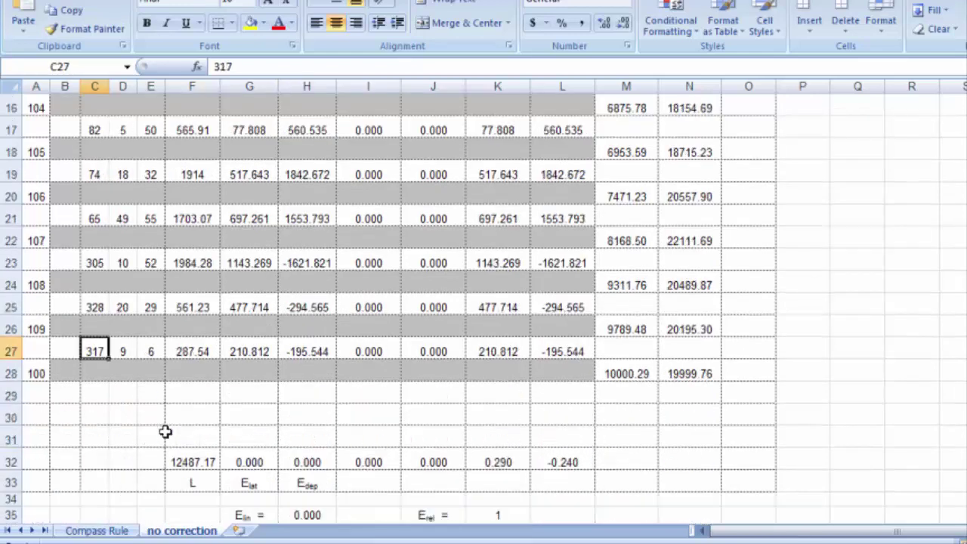
click(208, 462)
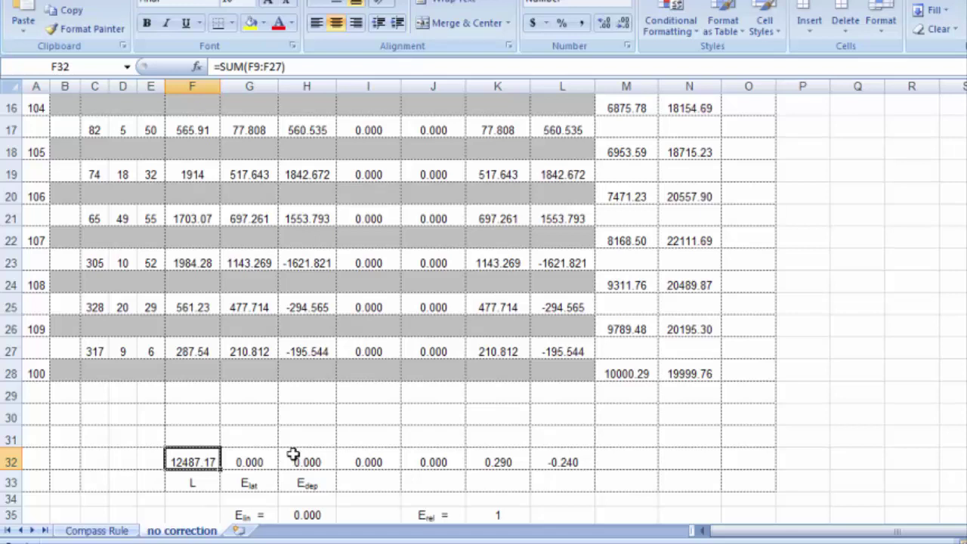
key(alt+Tab)
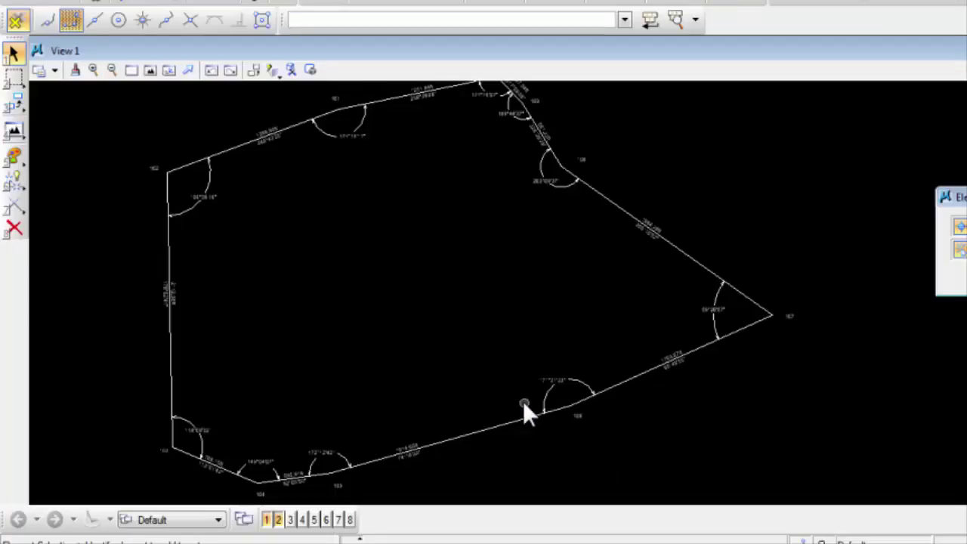
scroll(534, 252, down, 2)
scroll(509, 222, up, 4)
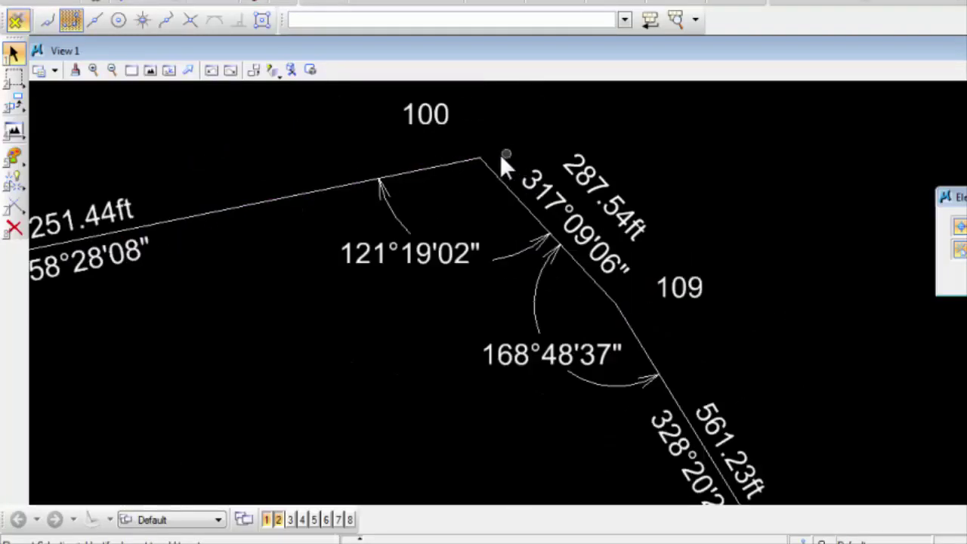
scroll(483, 212, down, 2)
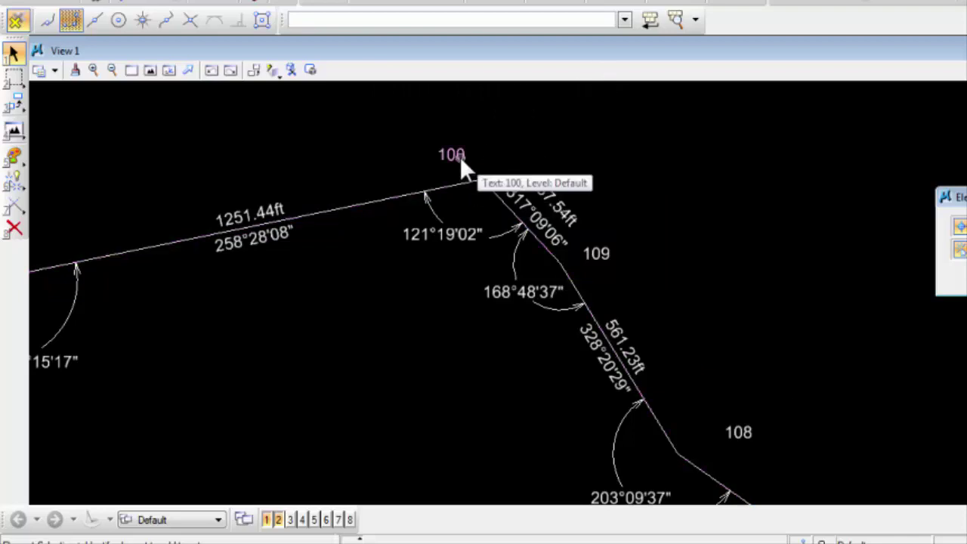
scroll(480, 177, up, 3)
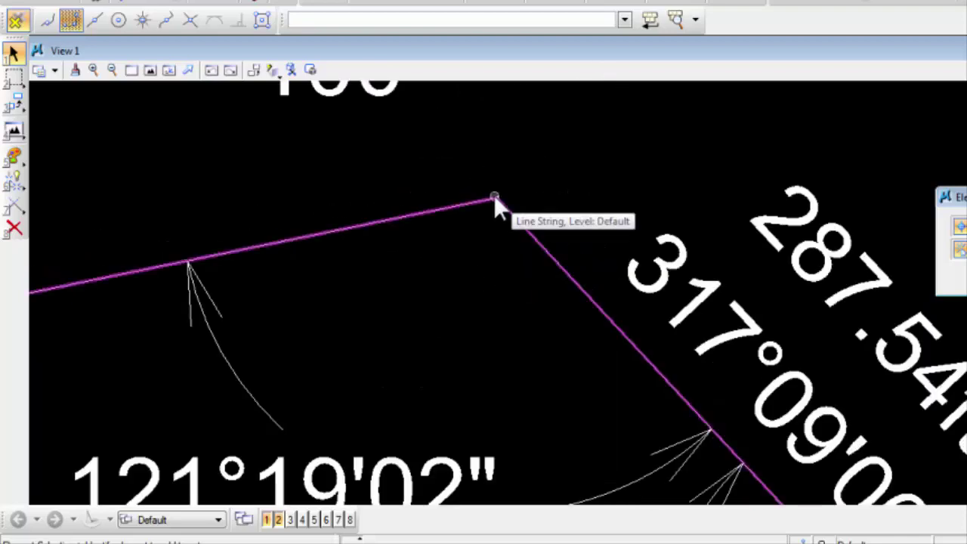
scroll(499, 198, down, 1)
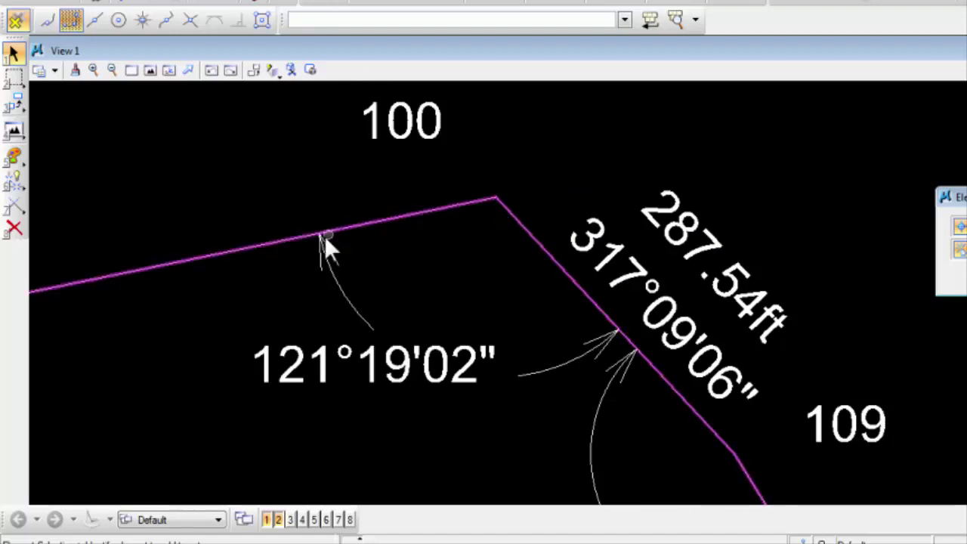
scroll(285, 278, down, 2)
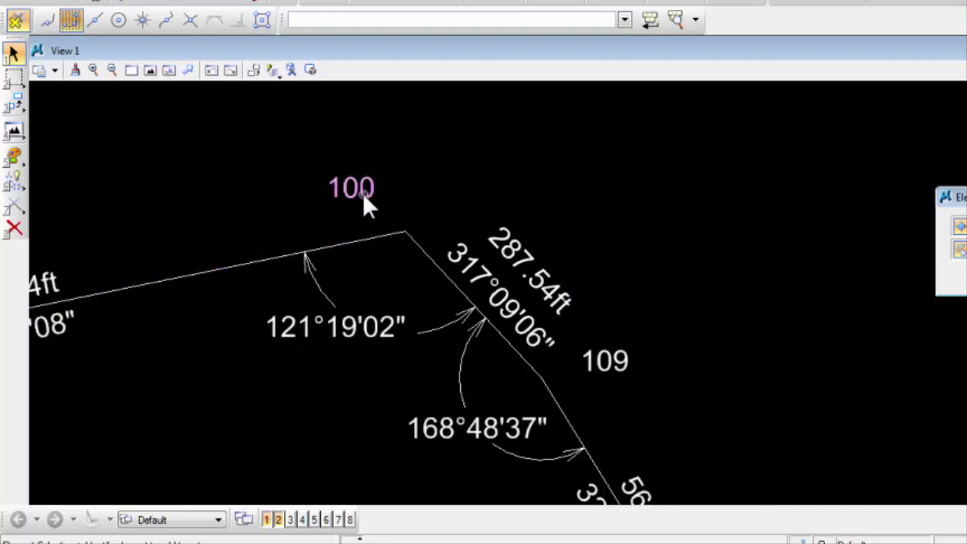
scroll(363, 193, down, 3)
scroll(66, 257, up, 3)
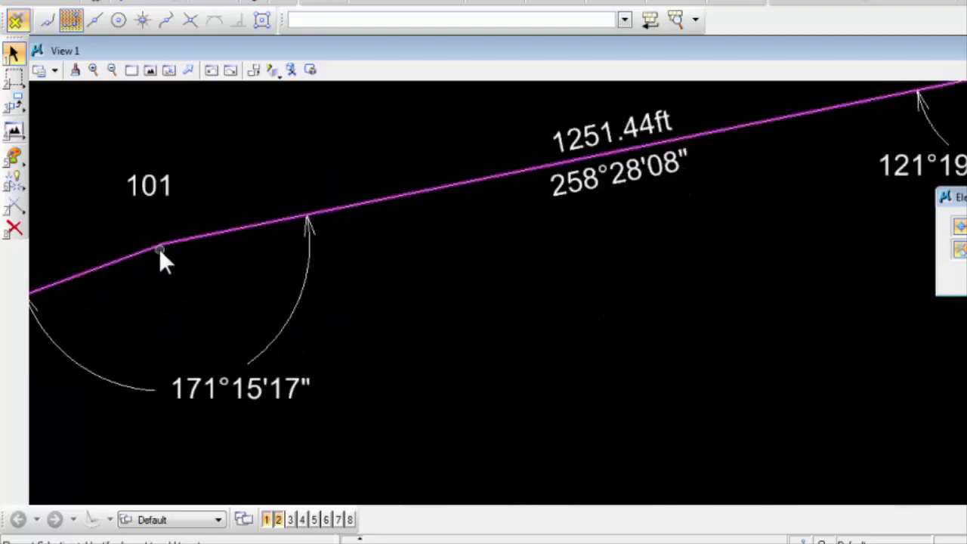
scroll(166, 245, down, 2)
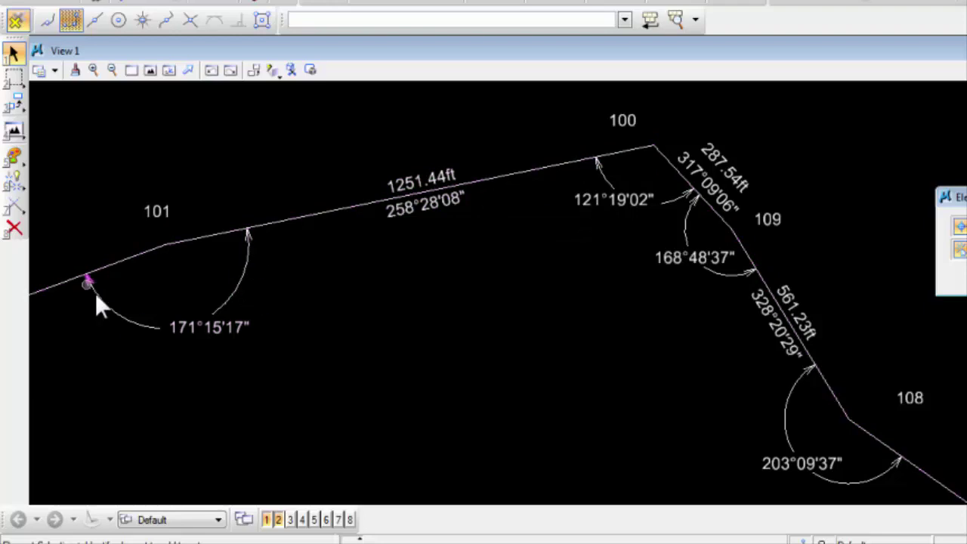
scroll(118, 334, down, 3)
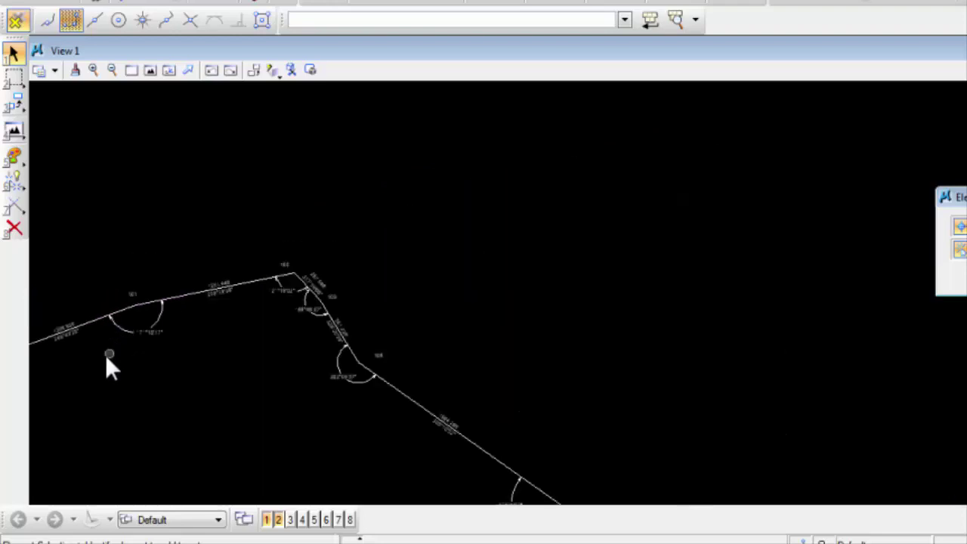
scroll(346, 251, up, 3)
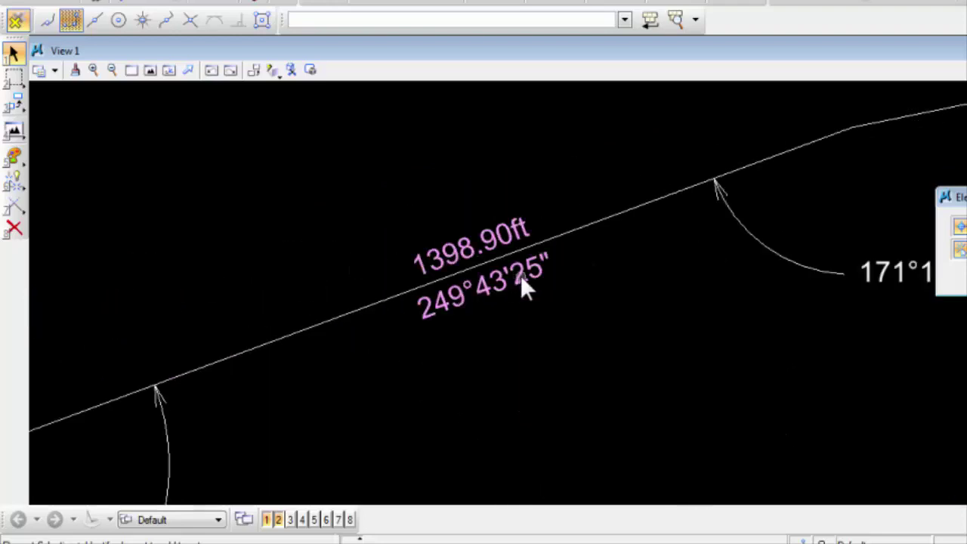
scroll(605, 250, down, 1)
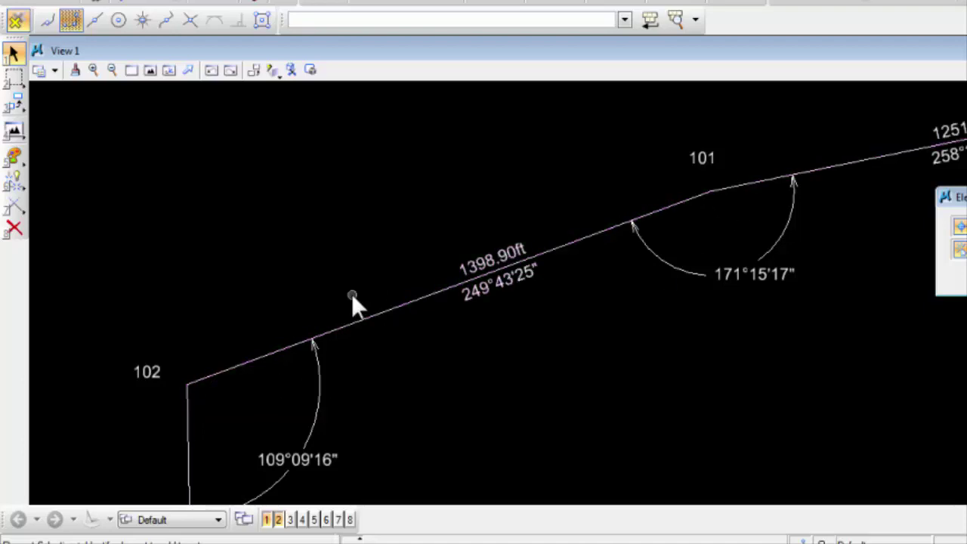
mouse_move(351, 293)
mouse_down()
mouse_move(346, 421)
mouse_move(374, 277)
mouse_move(368, 284)
mouse_move(419, 171)
mouse_up()
scroll(418, 185, down, 3)
drag(417, 205, 423, 188)
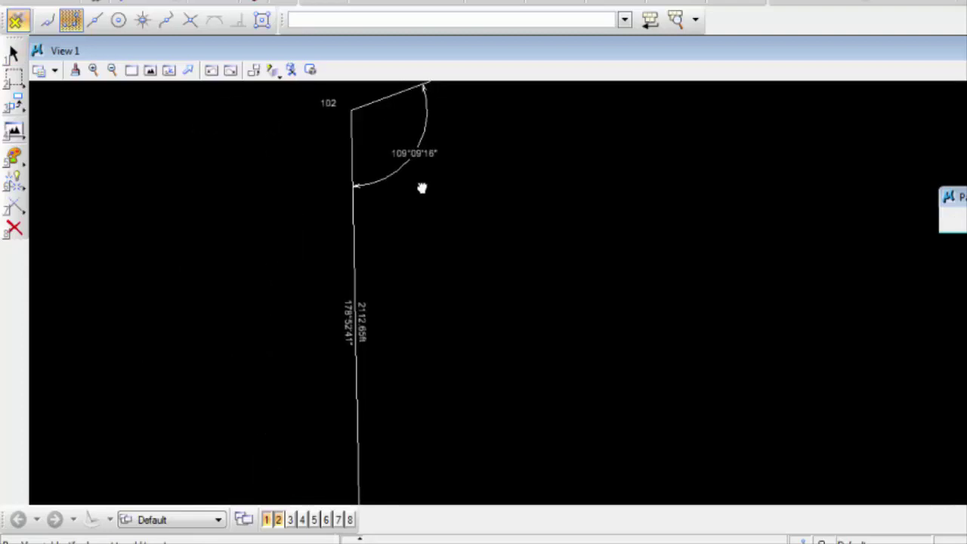
scroll(376, 332, up, 5)
right_click(376, 329)
scroll(369, 324, down, 4)
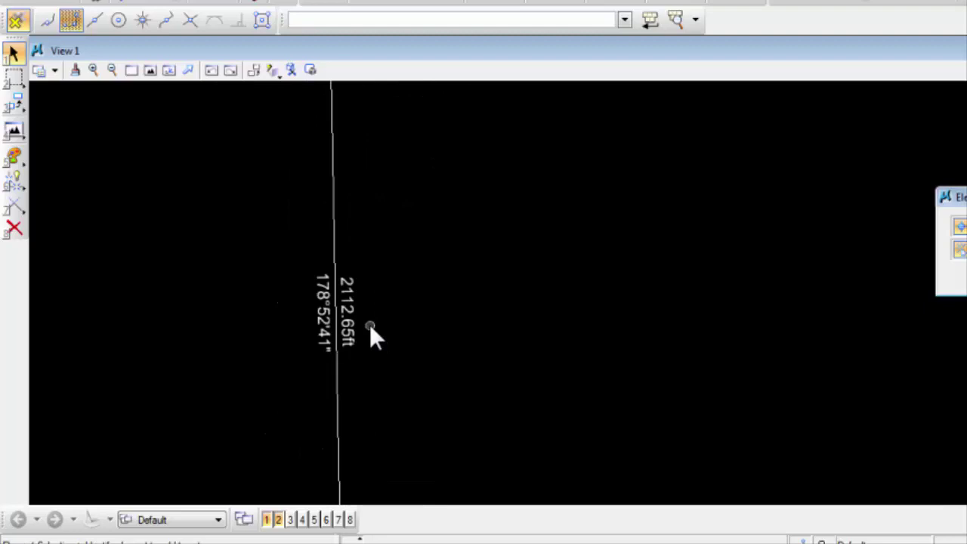
scroll(369, 492, up, 3)
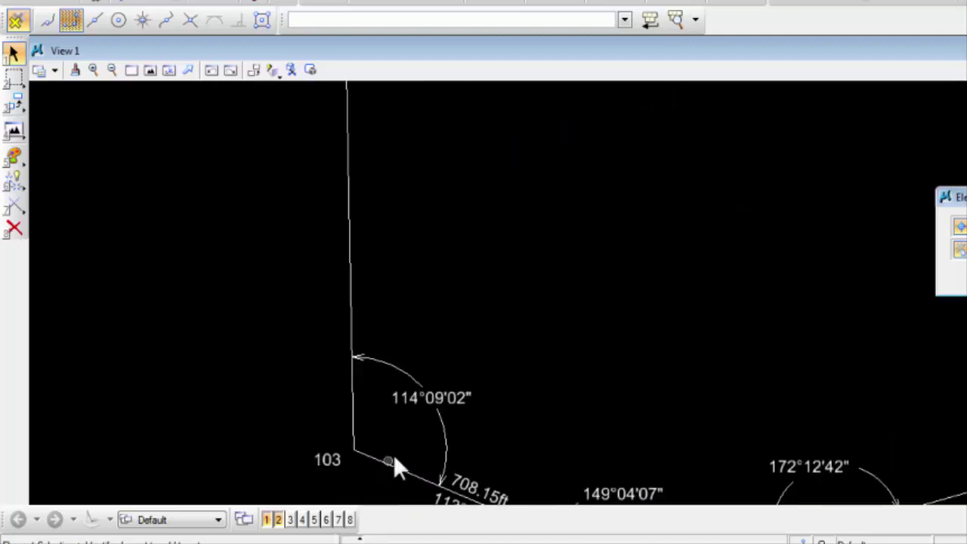
scroll(535, 446, down, 3)
scroll(608, 265, up, 3)
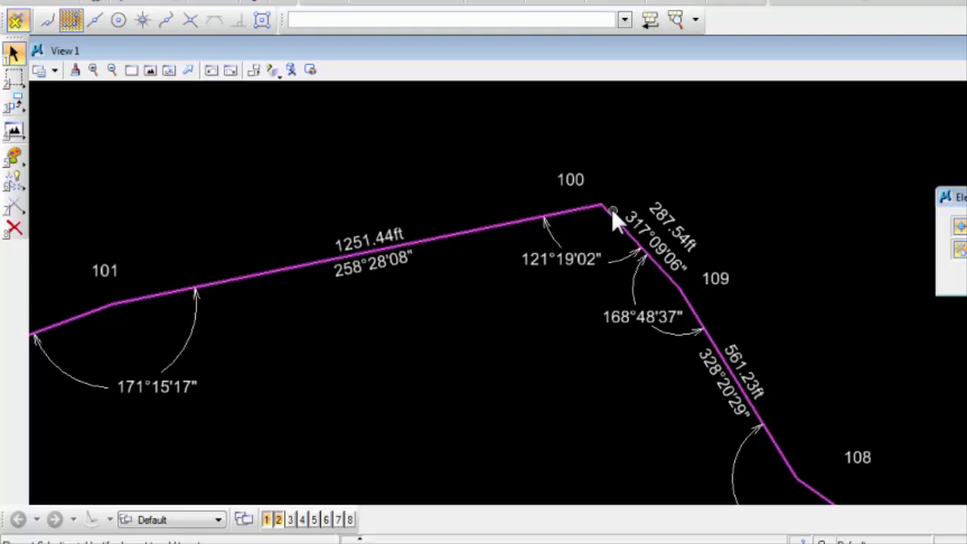
scroll(603, 196, up, 5)
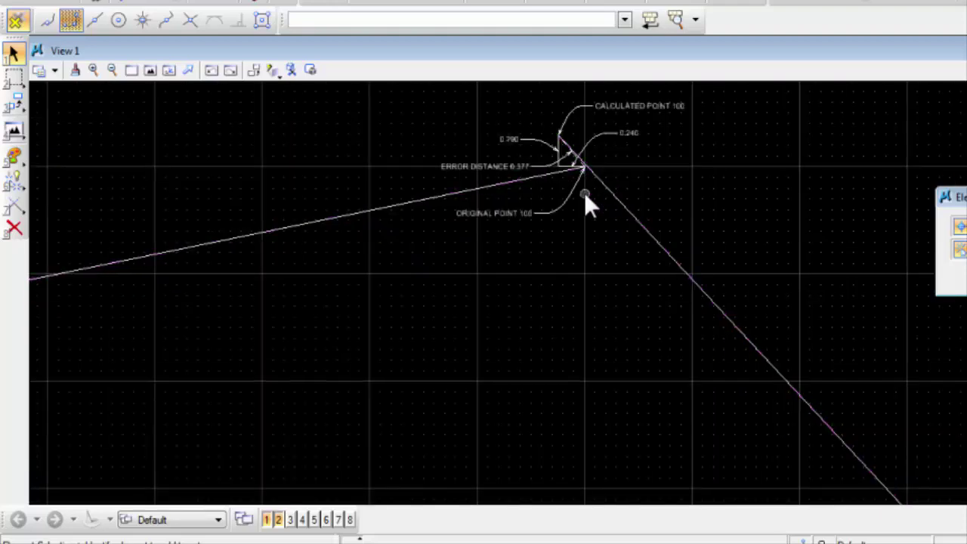
scroll(584, 191, up, 2)
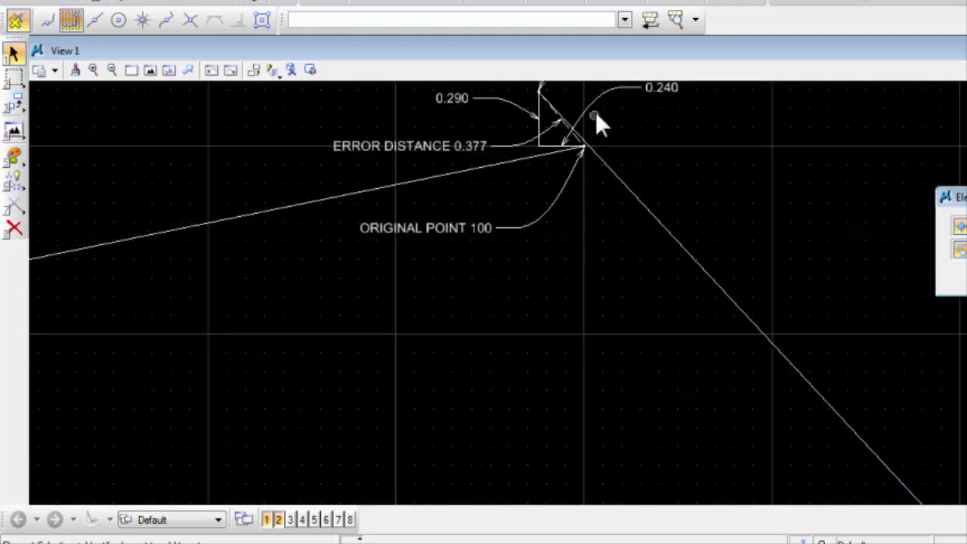
scroll(579, 104, down, 2)
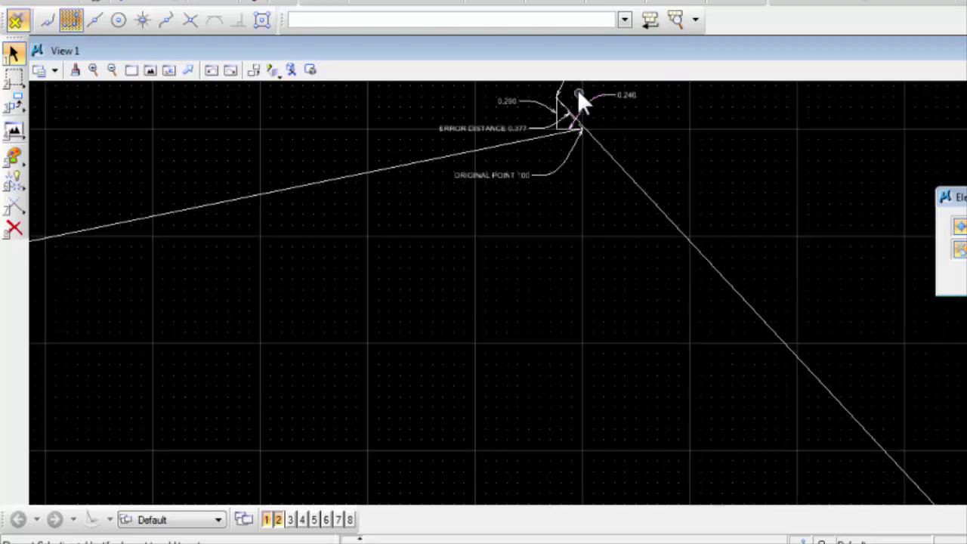
scroll(569, 83, up, 1)
scroll(567, 96, up, 1)
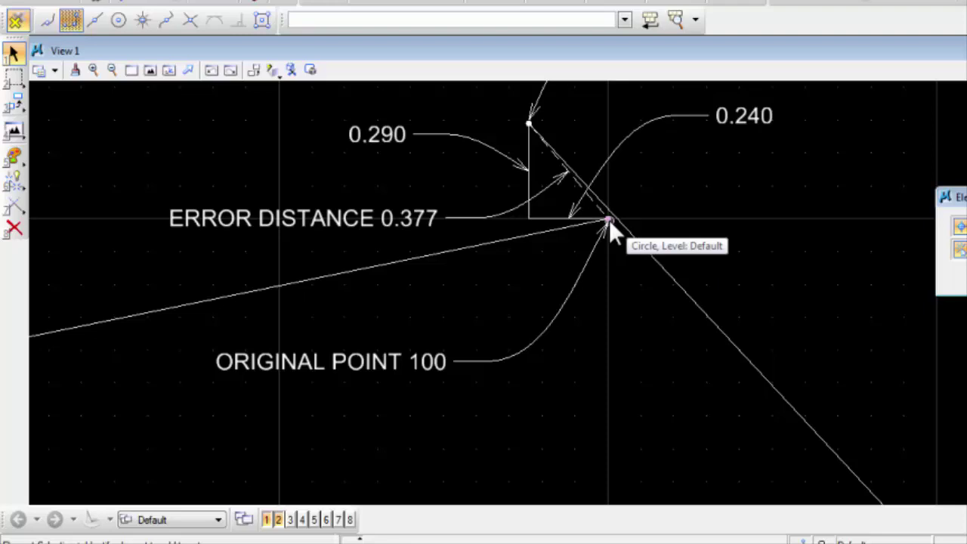
scroll(609, 219, down, 2)
scroll(582, 113, up, 4)
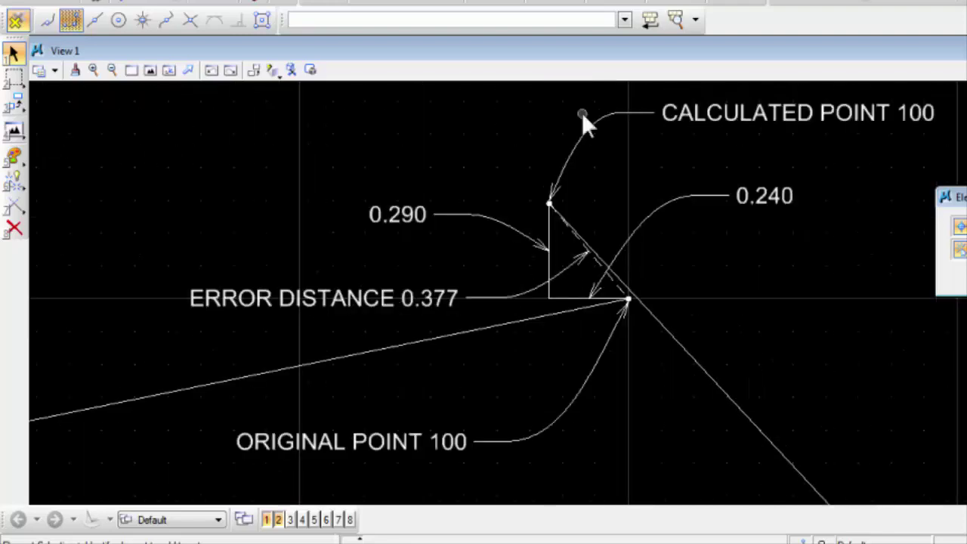
scroll(582, 115, down, 2)
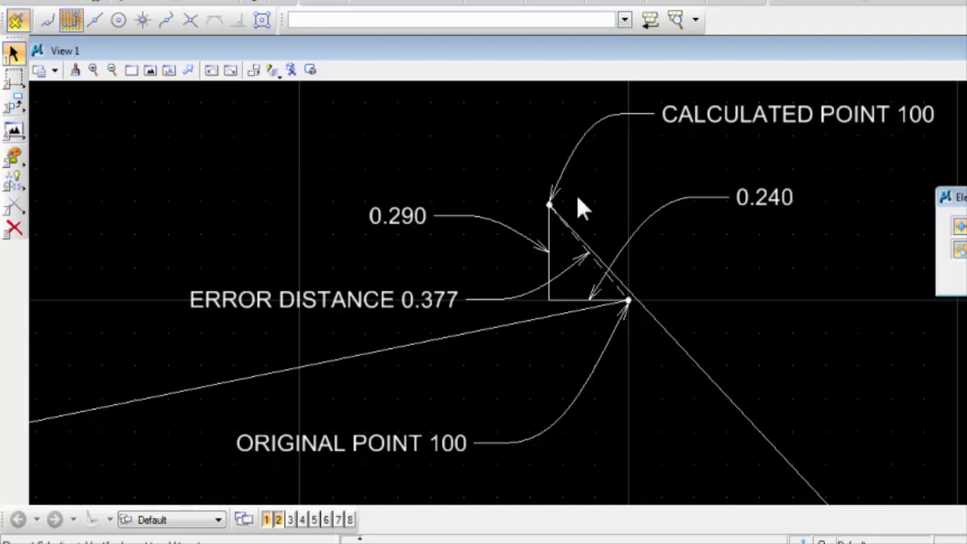
click(735, 121)
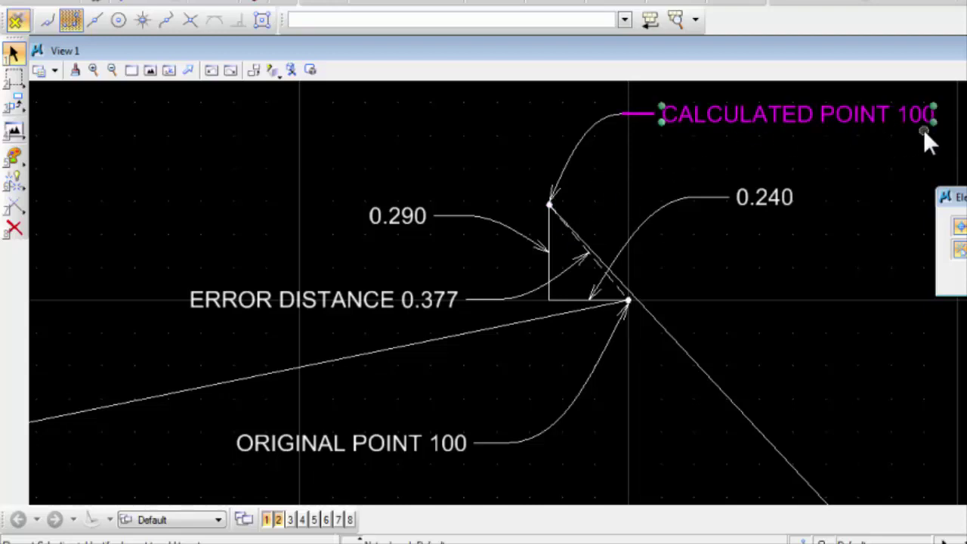
scroll(579, 215, up, 5)
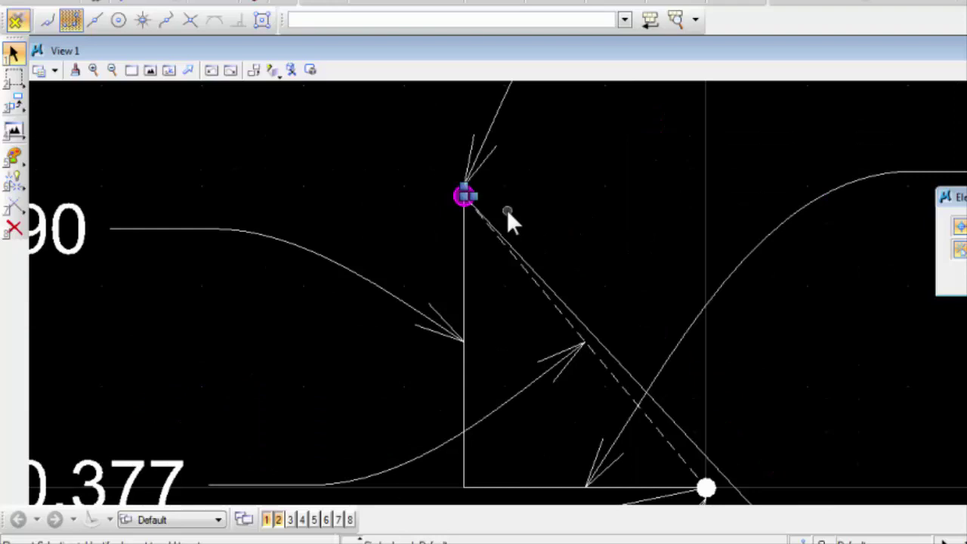
scroll(507, 209, up, 2)
scroll(507, 210, down, 4)
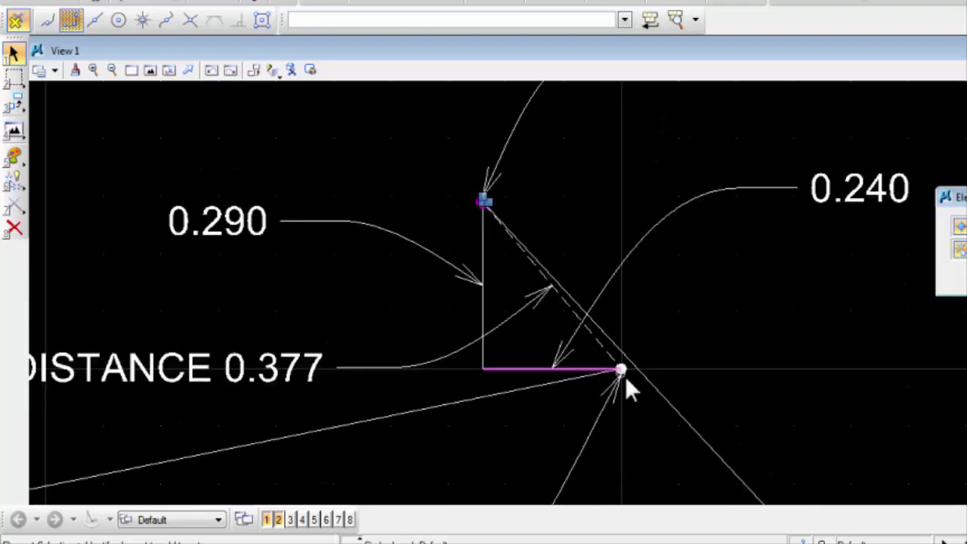
scroll(623, 369, down, 4)
scroll(623, 369, up, 2)
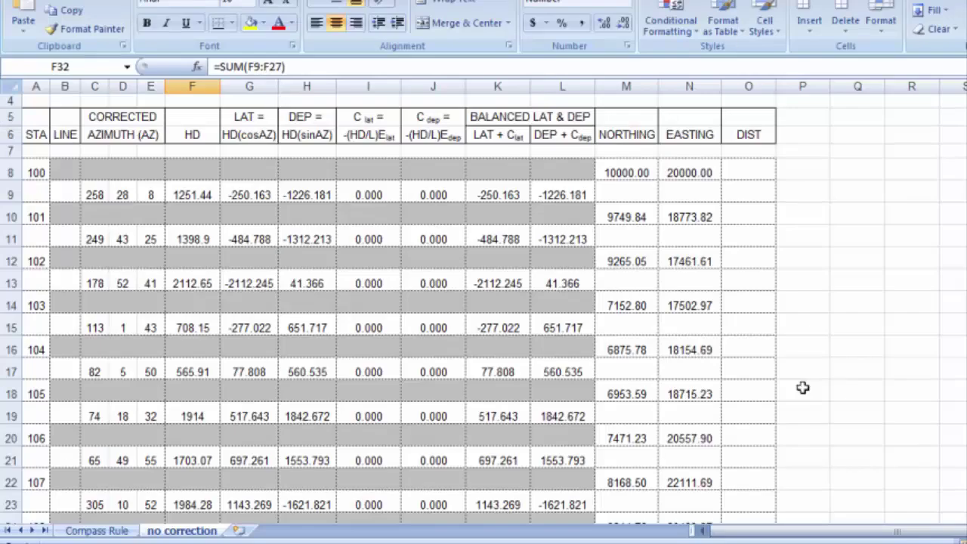
Scroll the no correction sheet's zero corrections and coordinates starting at 10000.00 N, 20000.00 E.
scroll(804, 388, up, 2)
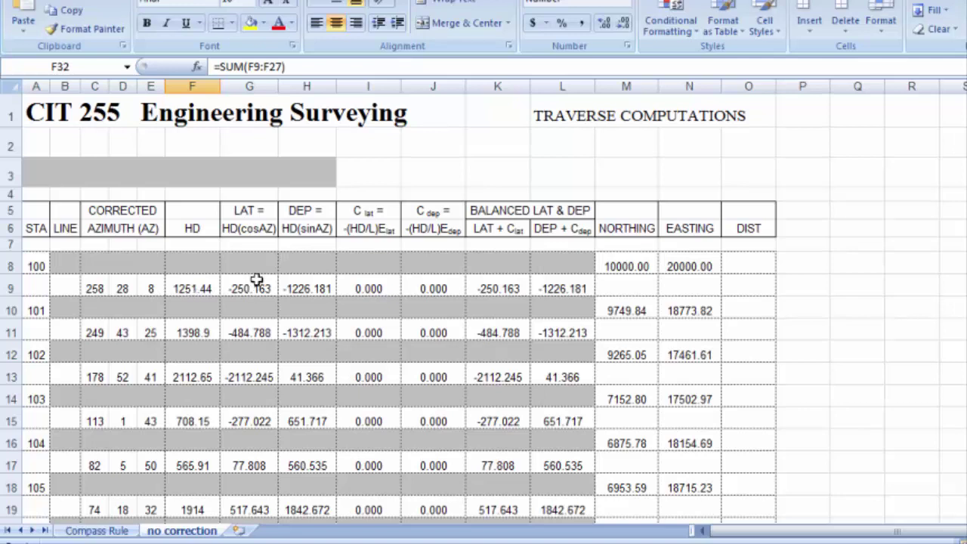
scroll(257, 270, down, 1)
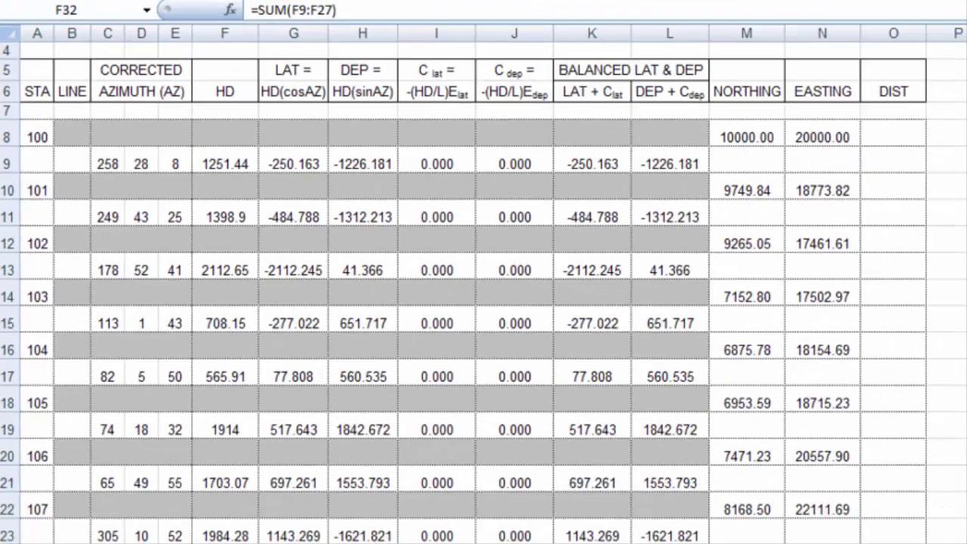
Pan to course 101–102 and measure 484.788 ft from the corner above 102 to point 102.
right_click(393, 535)
click(393, 535)
mouse_move(614, 211)
mouse_down()
mouse_move(706, 188)
mouse_move(747, 139)
mouse_up()
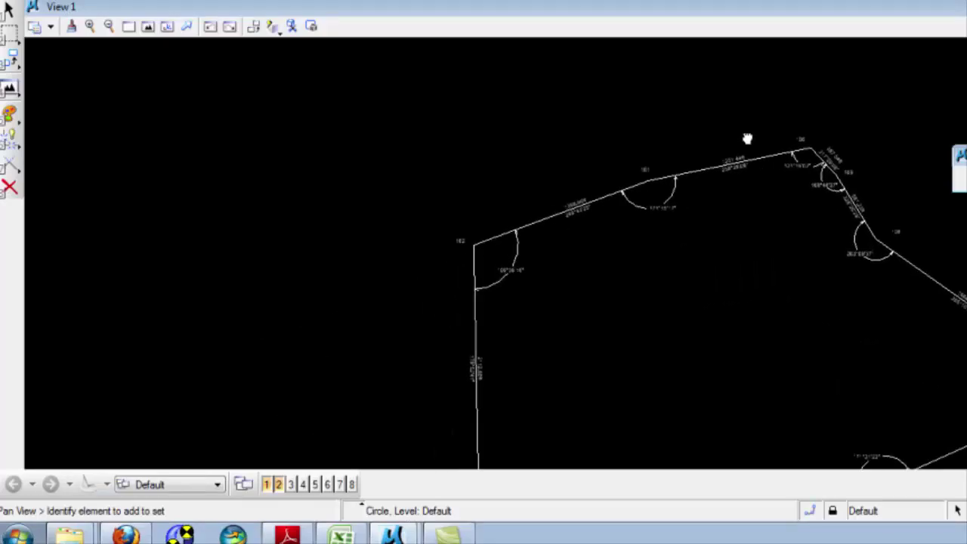
right_click(751, 140)
scroll(601, 162, up, 5)
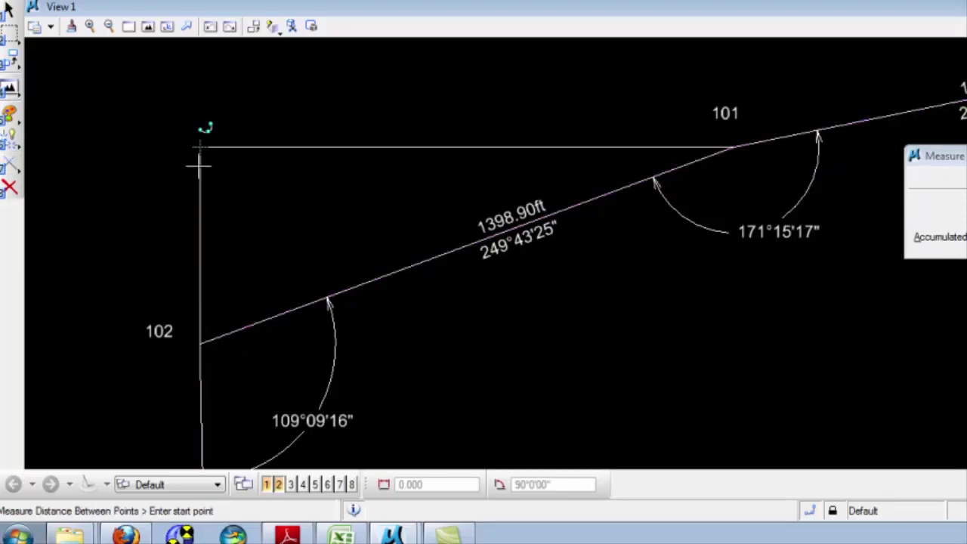
click(200, 148)
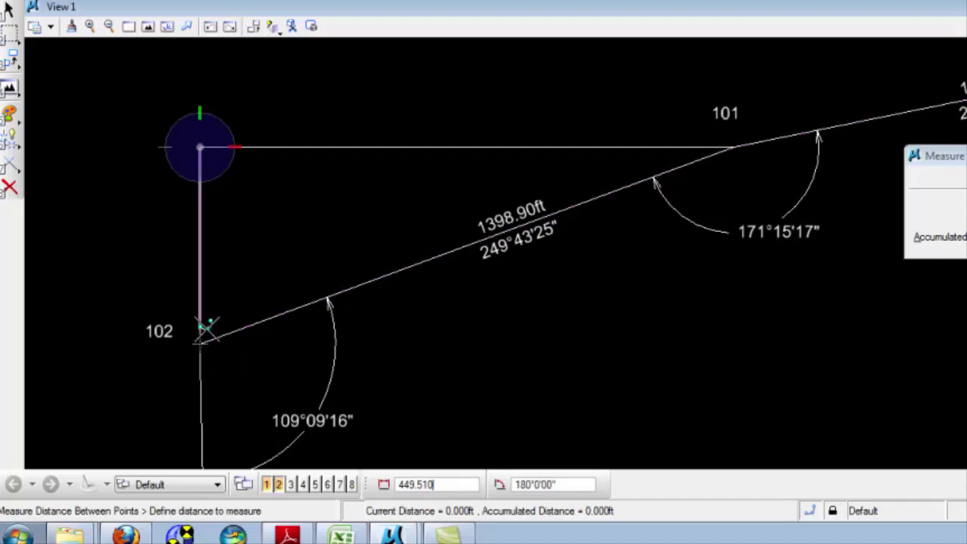
click(245, 291)
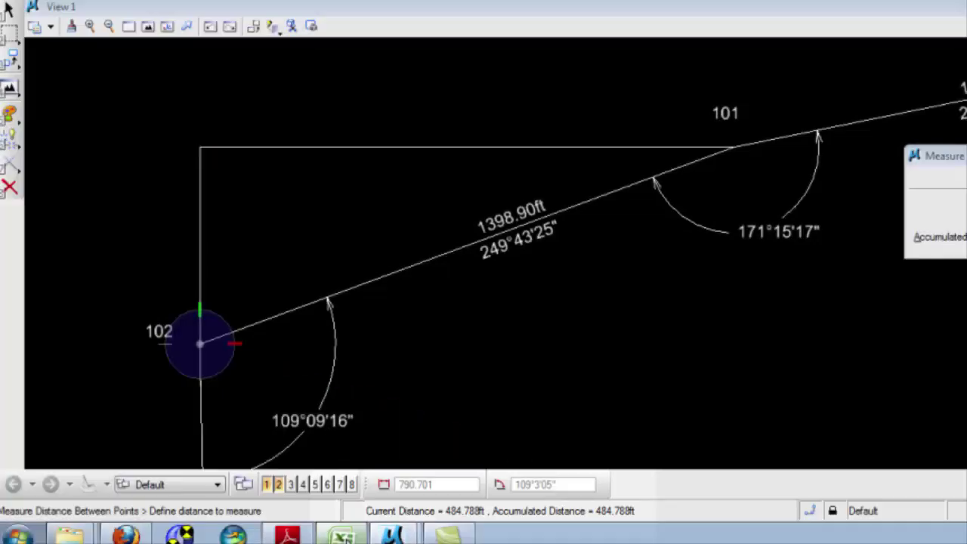
click(341, 535)
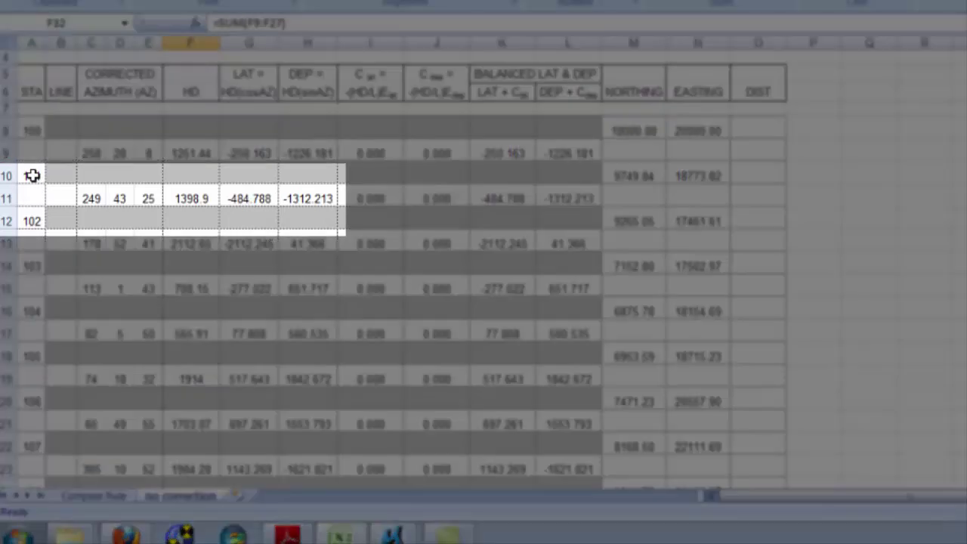
click(32, 175)
click(32, 220)
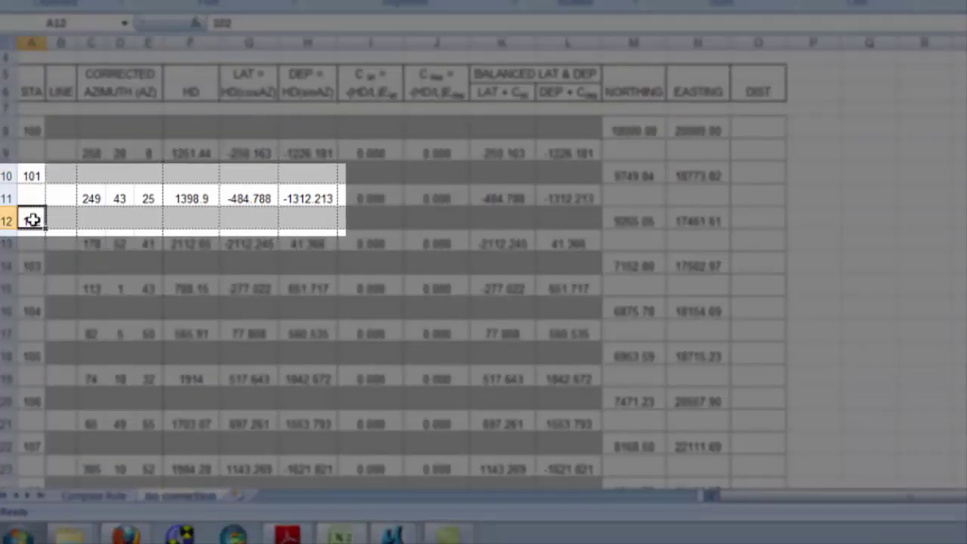
click(252, 198)
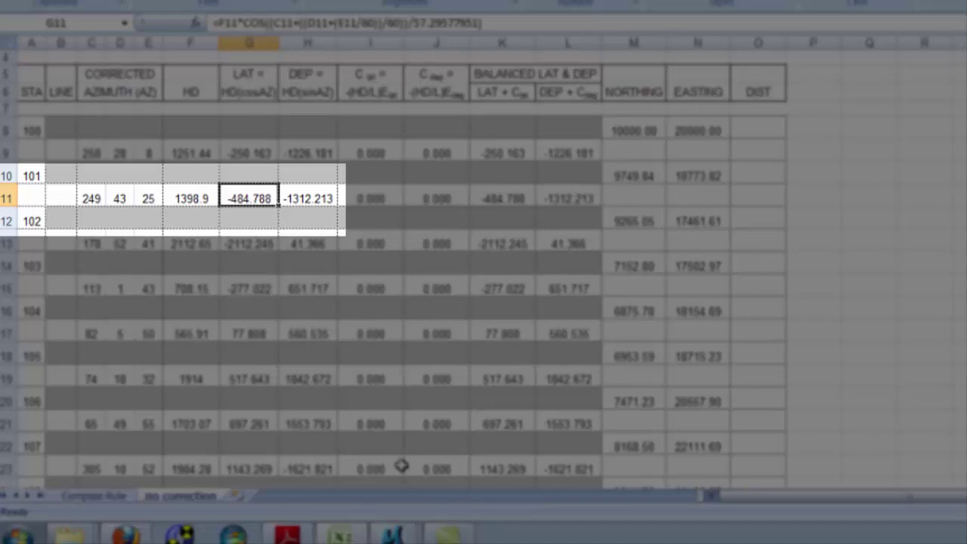
mouse_move(393, 535)
click(328, 199)
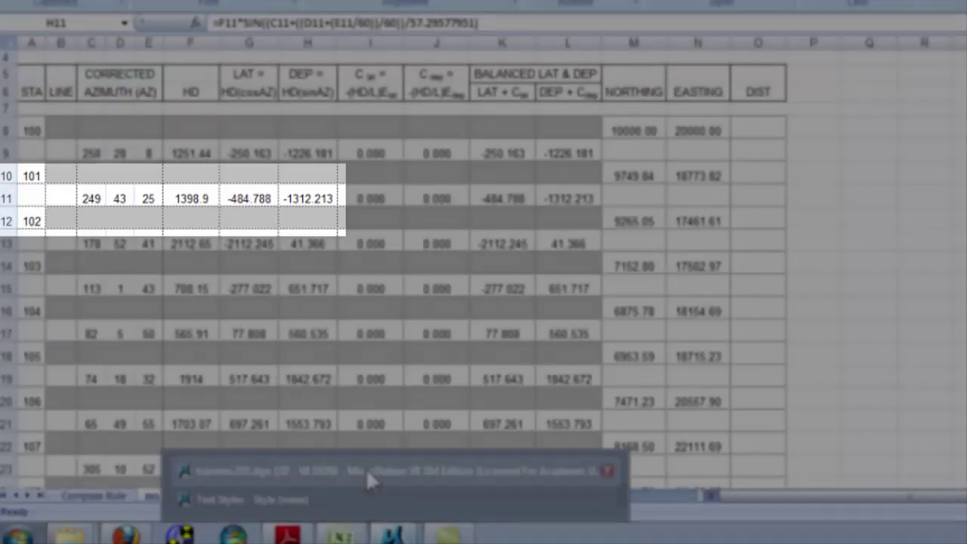
Measure 1312.213 ft from point 101 west to the corner above 102, matching the departure.
click(366, 468)
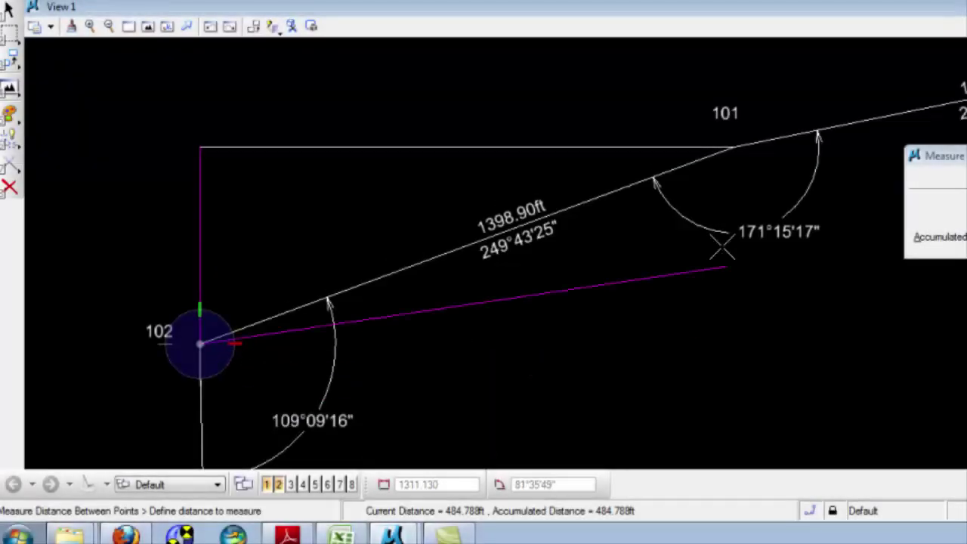
right_click(617, 246)
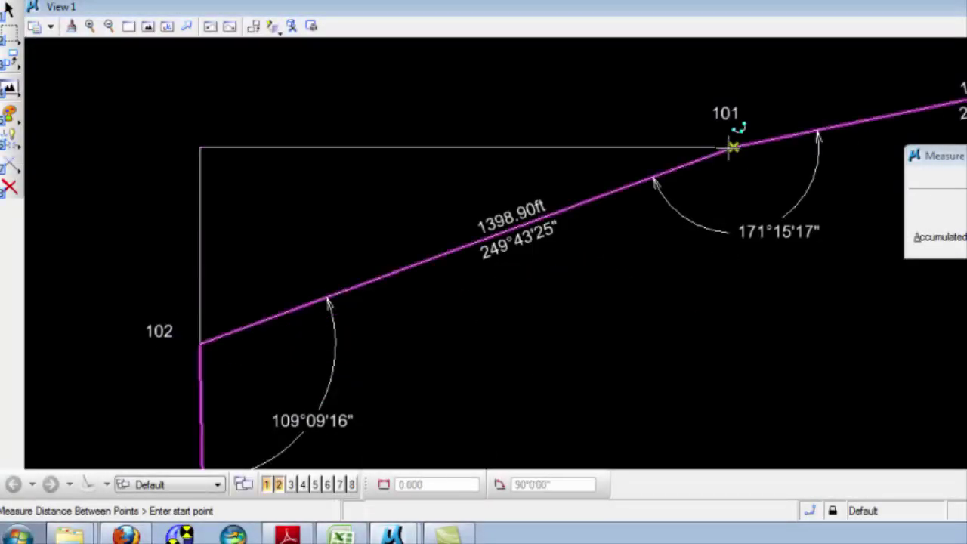
click(732, 147)
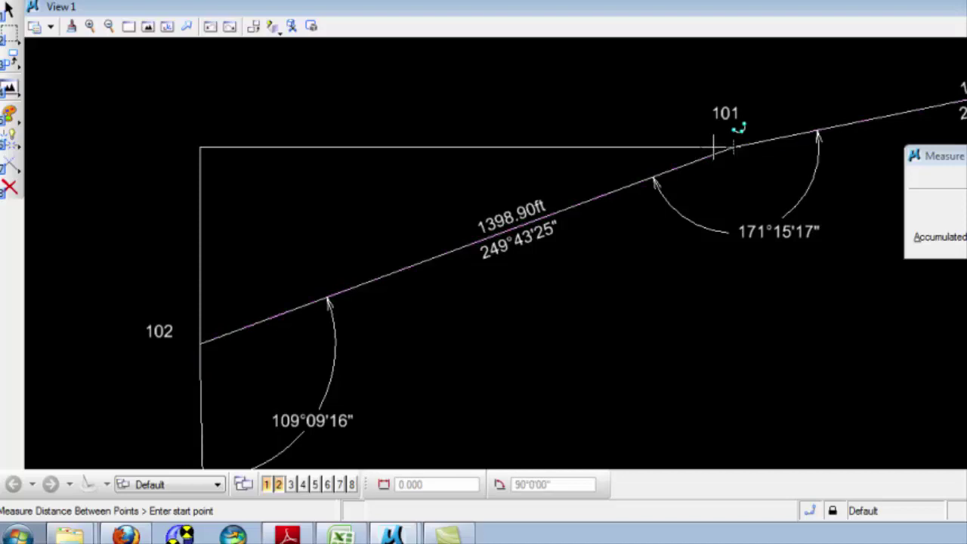
click(200, 147)
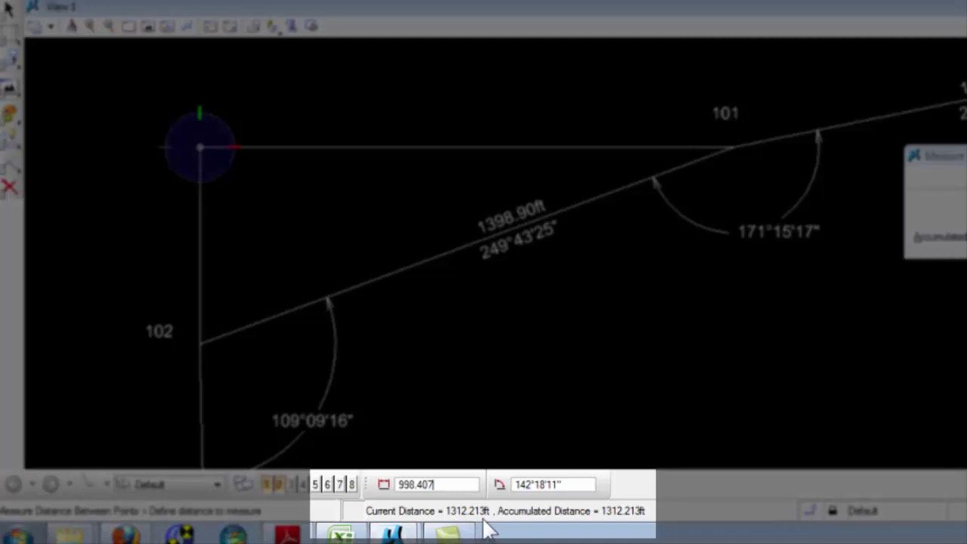
click(342, 535)
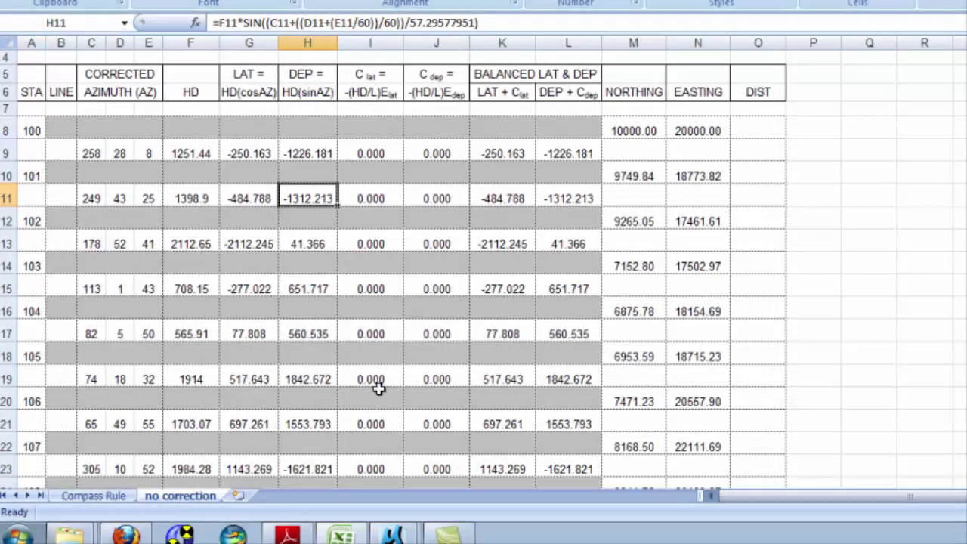
click(392, 535)
click(392, 469)
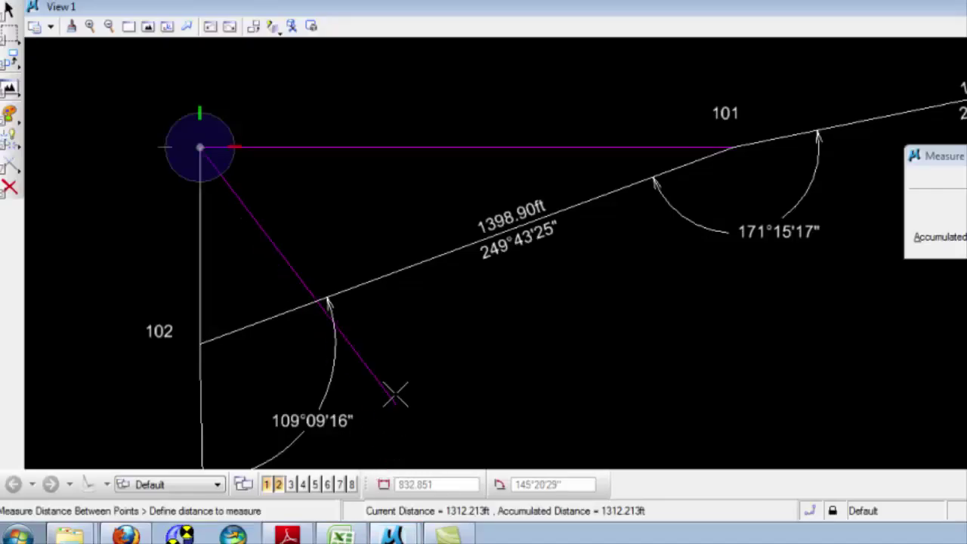
scroll(373, 344, down, 2)
right_click(361, 345)
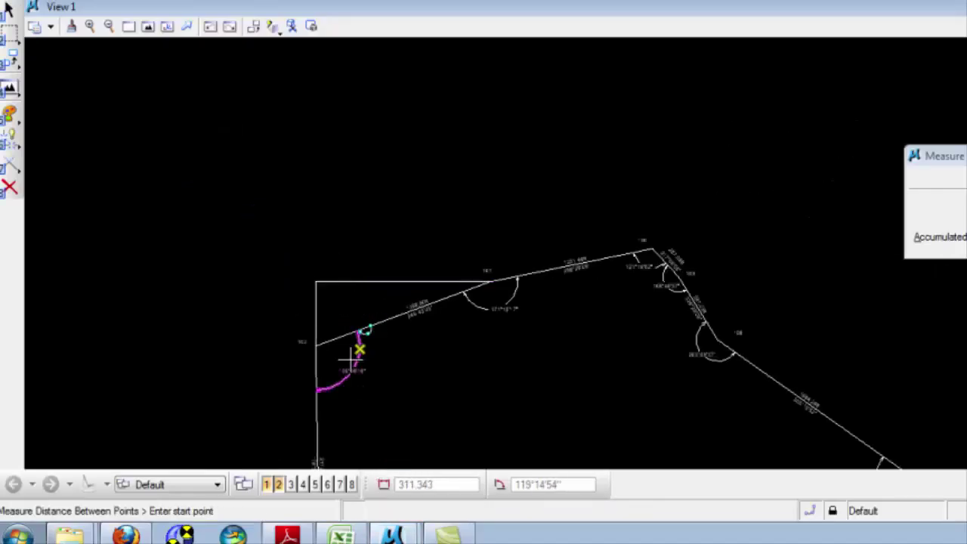
scroll(391, 318, up, 4)
key(Escape)
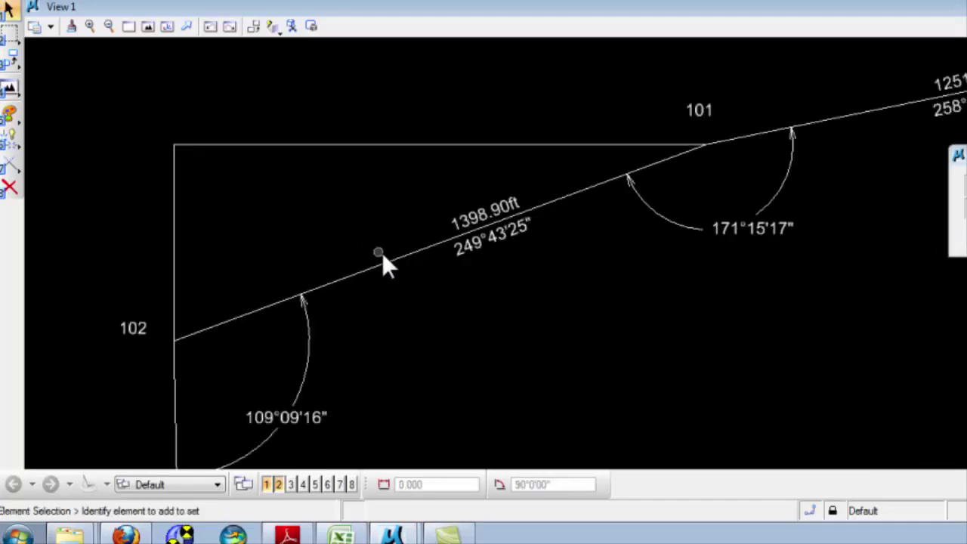
click(398, 260)
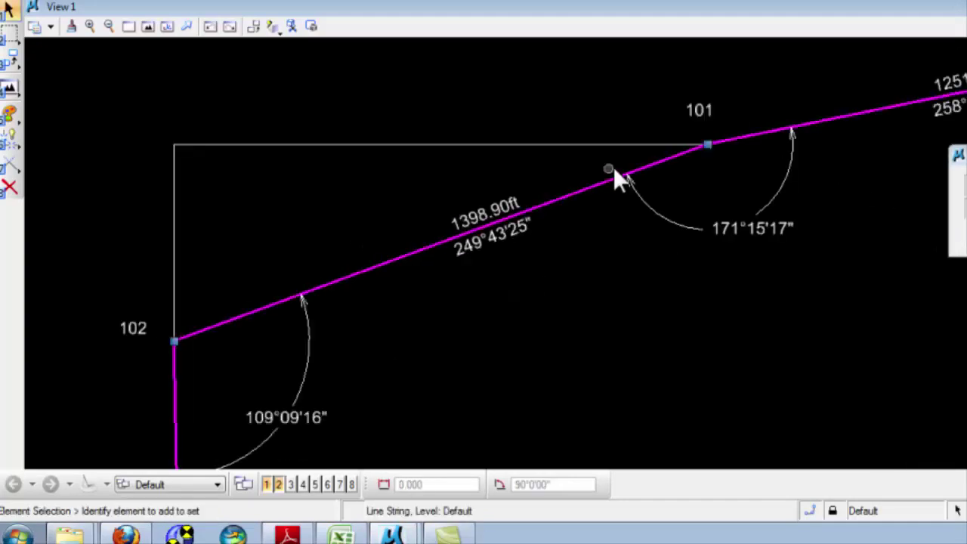
click(265, 177)
scroll(265, 177, down, 1)
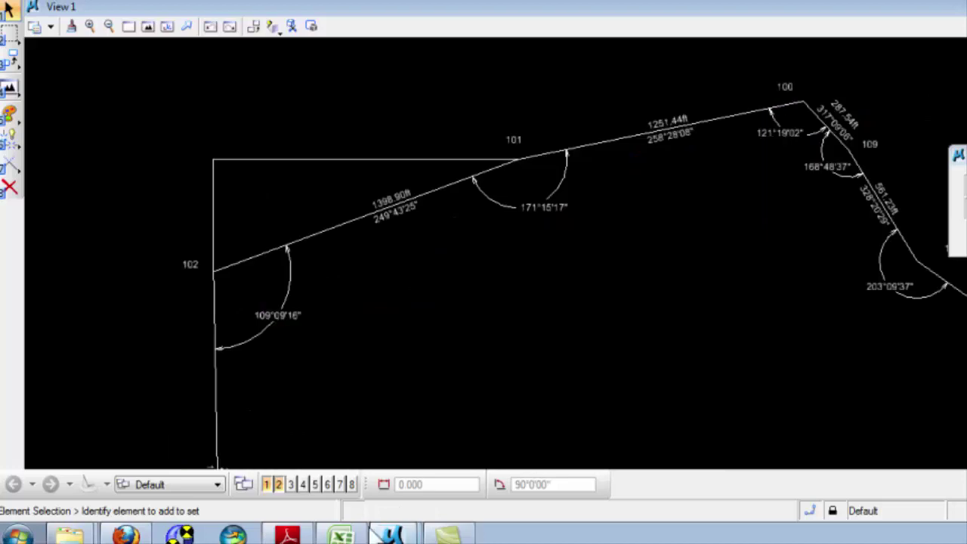
click(340, 535)
click(878, 288)
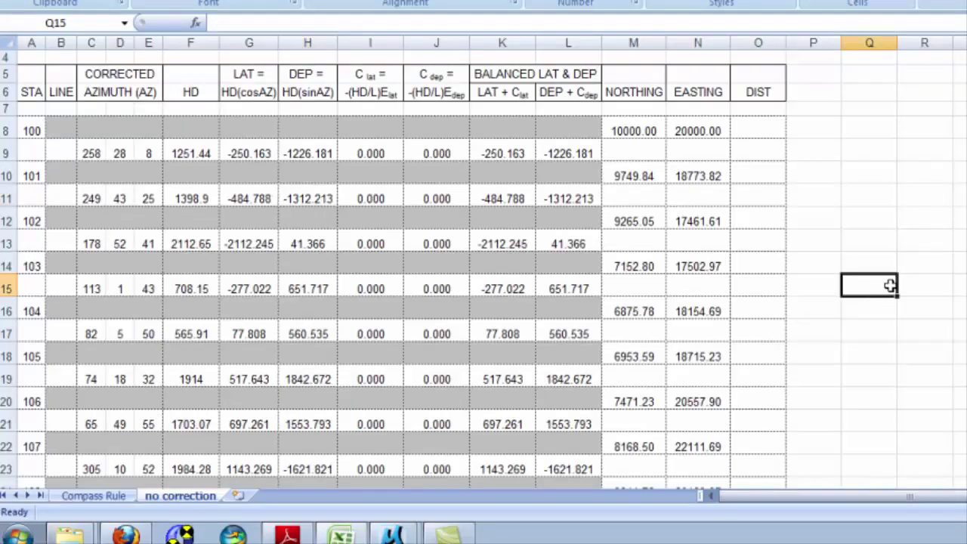
scroll(884, 284, down, 2)
scroll(483, 222, down, 1)
scroll(734, 226, up, 2)
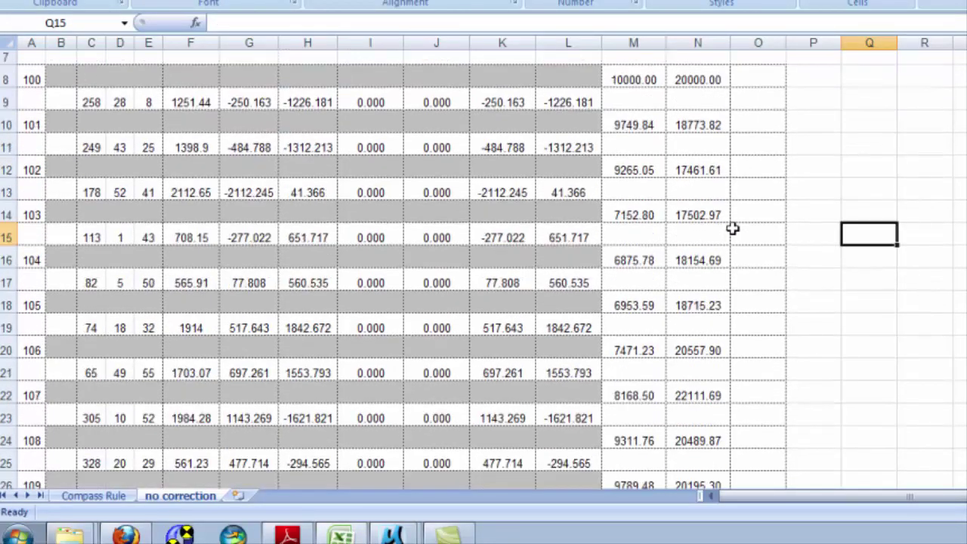
click(626, 79)
click(693, 79)
click(34, 80)
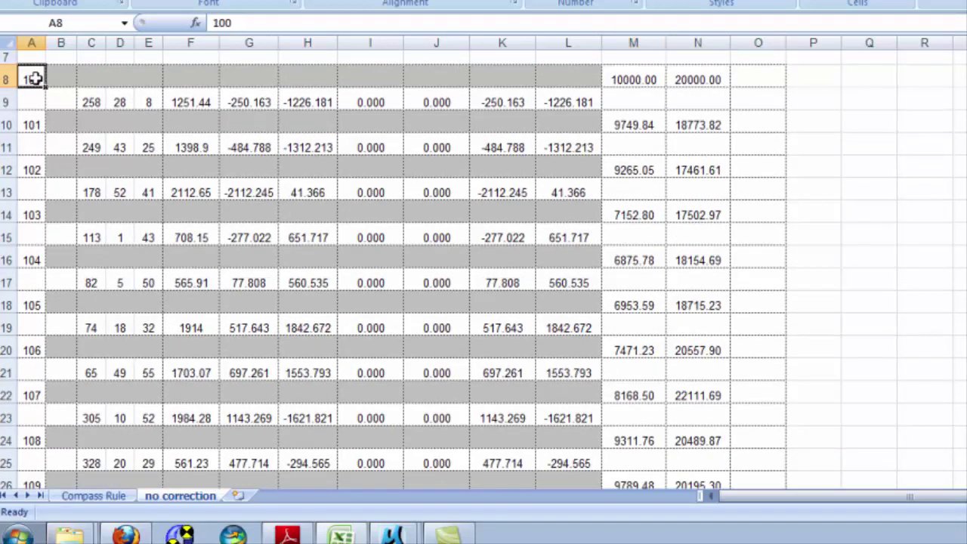
click(645, 83)
click(694, 79)
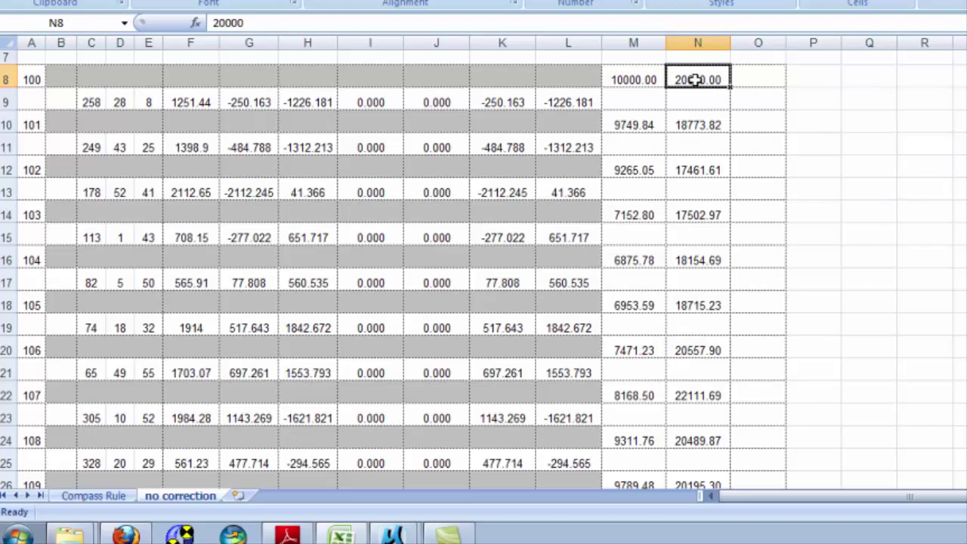
scroll(694, 80, down, 4)
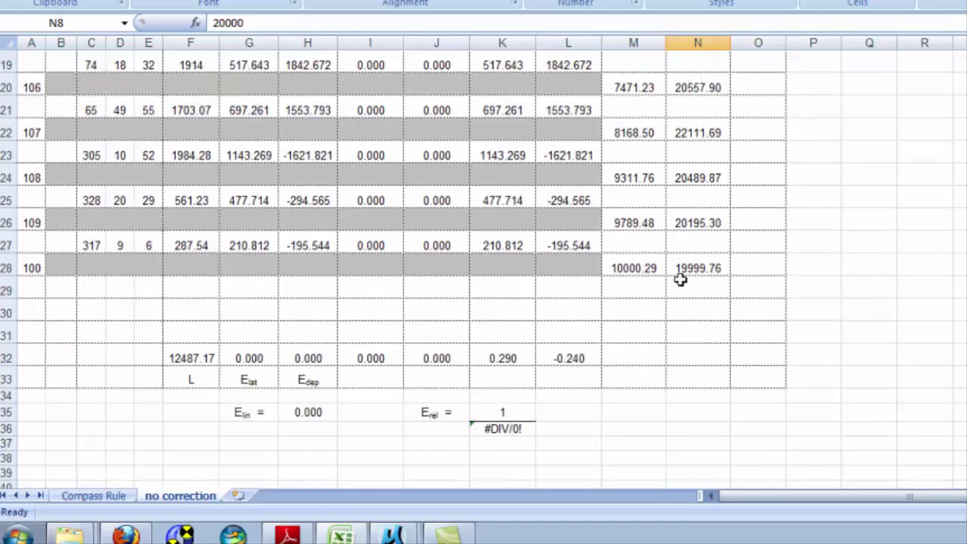
click(642, 264)
click(705, 267)
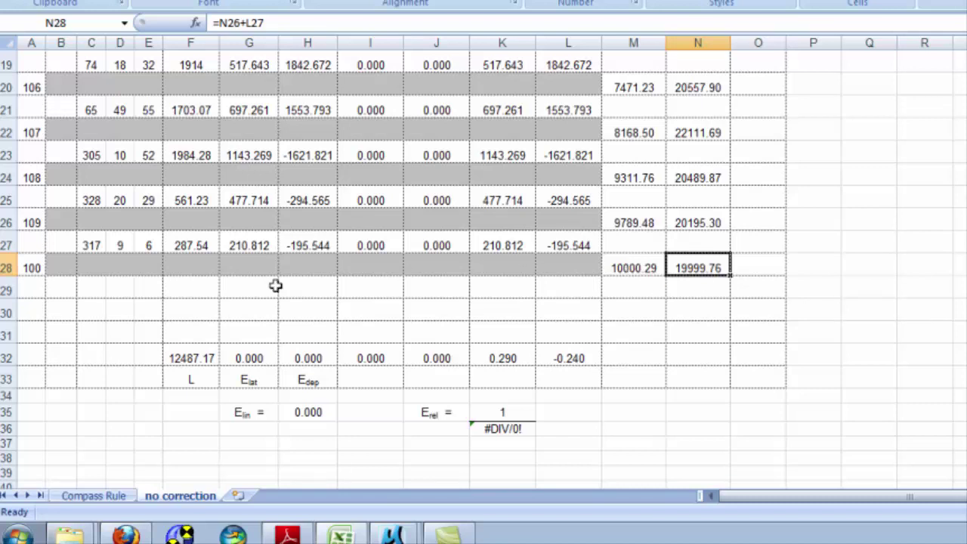
drag(30, 267, 652, 281)
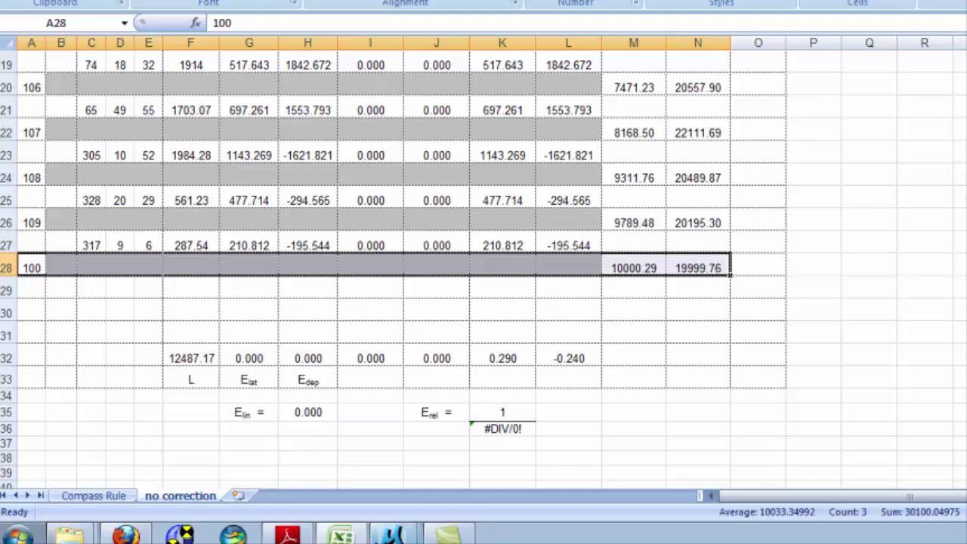
mouse_move(393, 536)
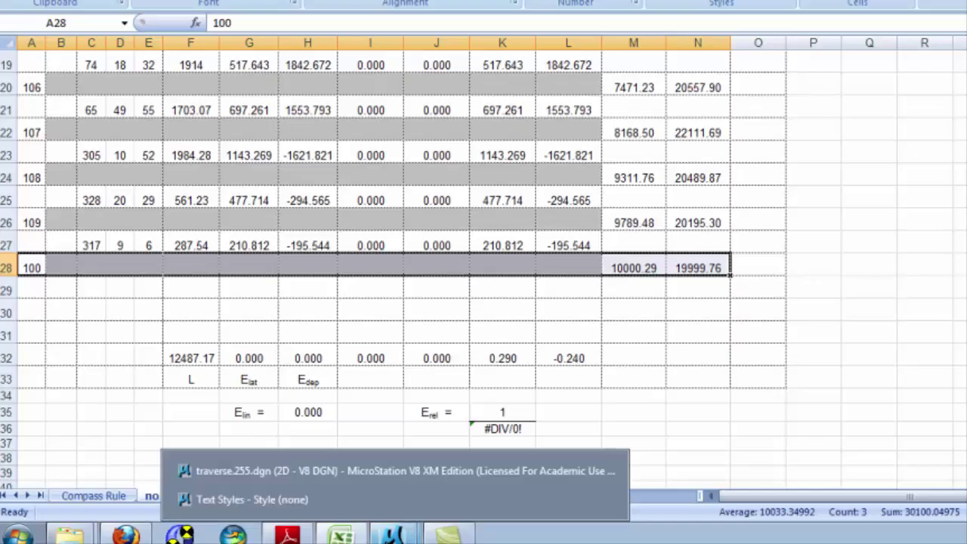
click(405, 471)
scroll(816, 89, up, 6)
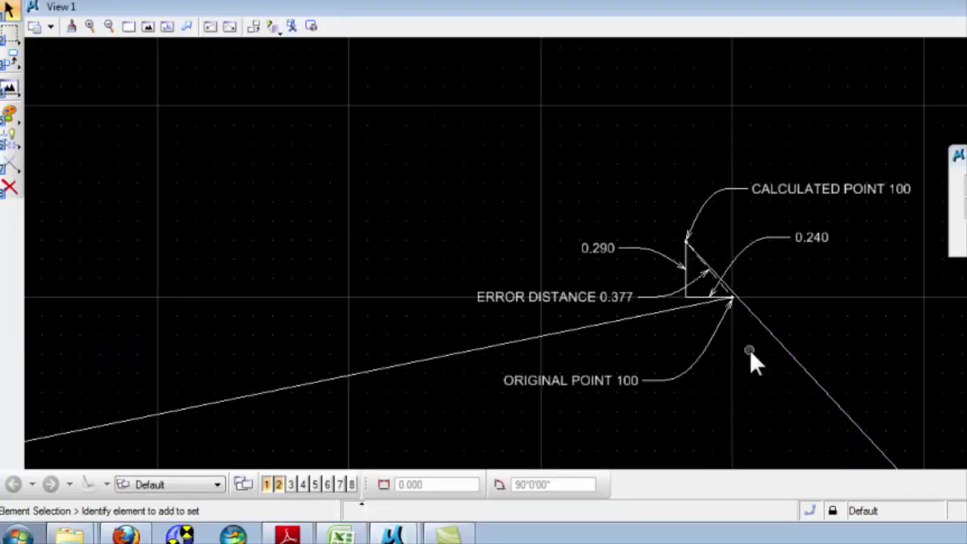
scroll(751, 351, up, 3)
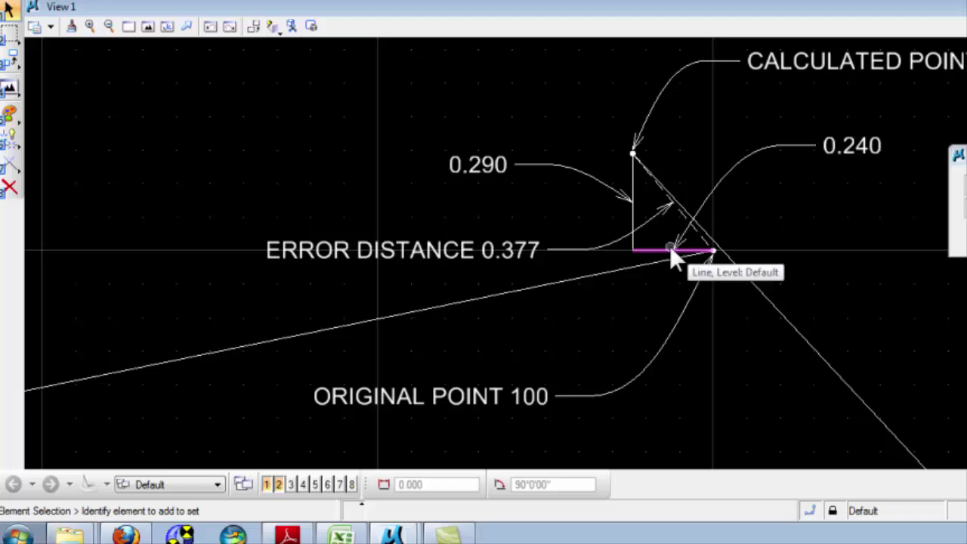
click(392, 535)
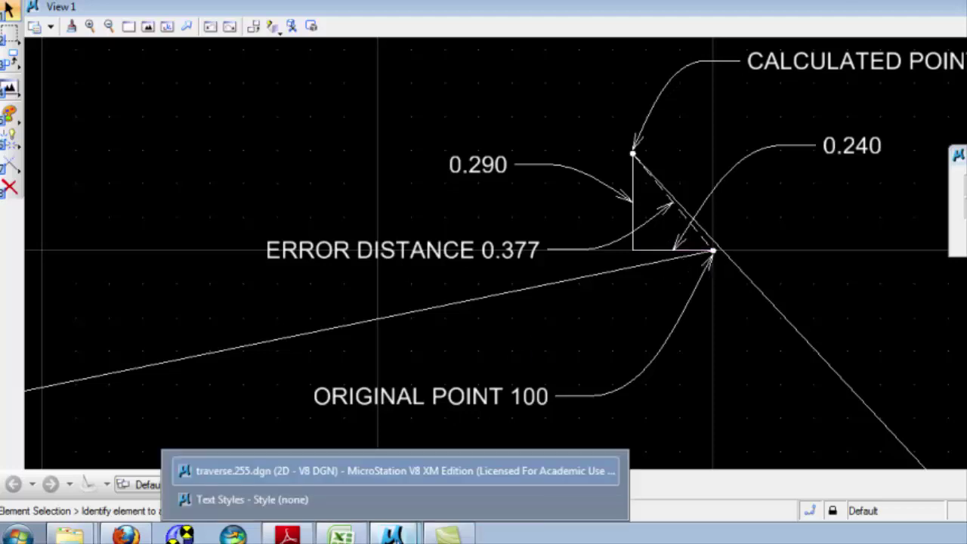
click(398, 473)
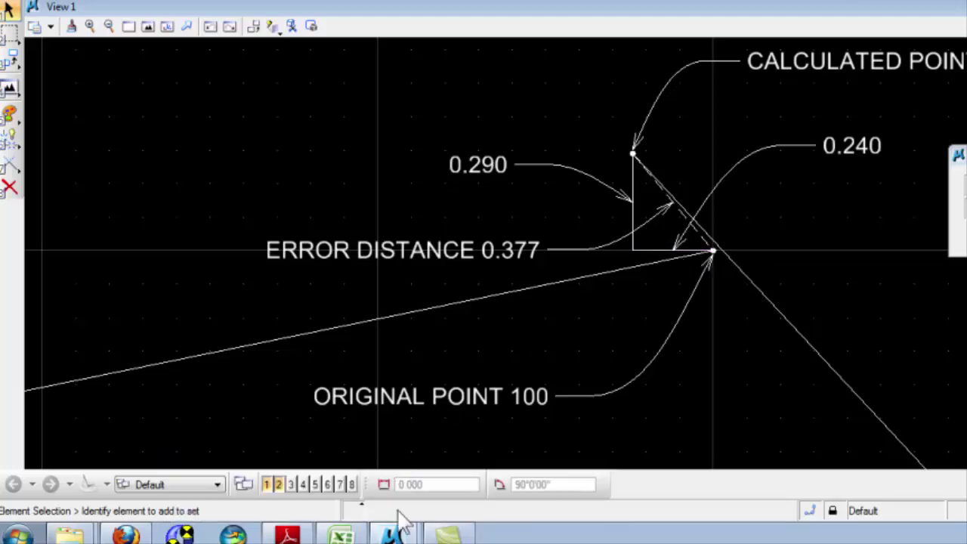
click(360, 535)
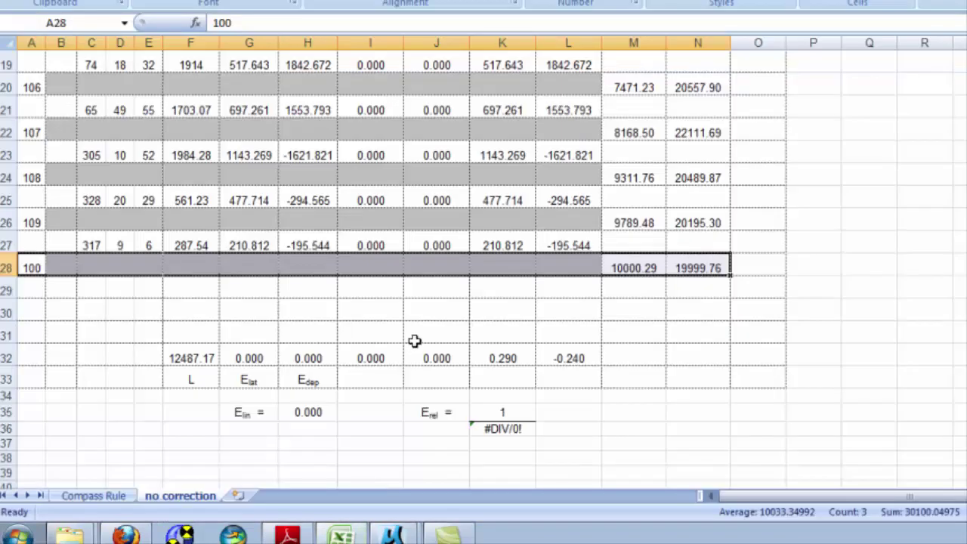
Open the Compass Rule sheet and scroll up to its column headers.
click(112, 498)
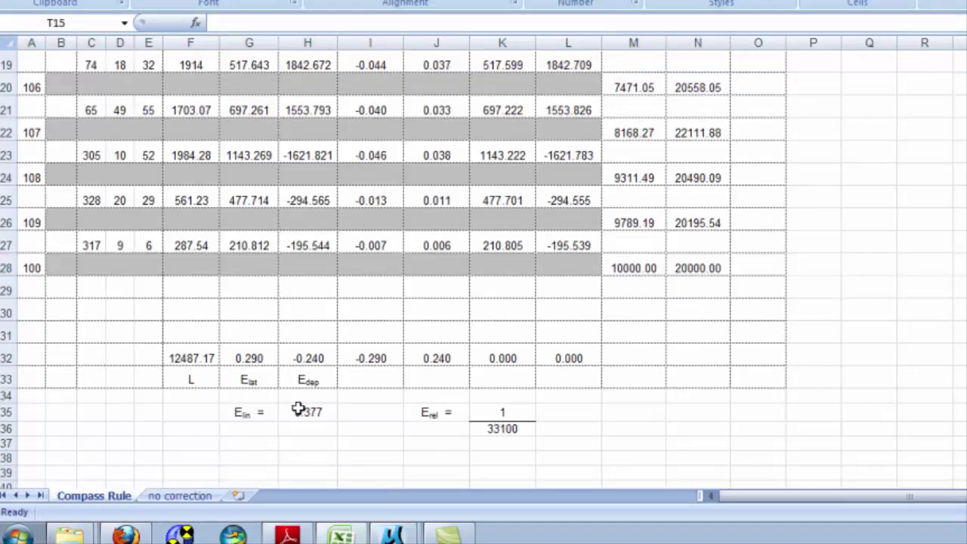
scroll(447, 345, up, 3)
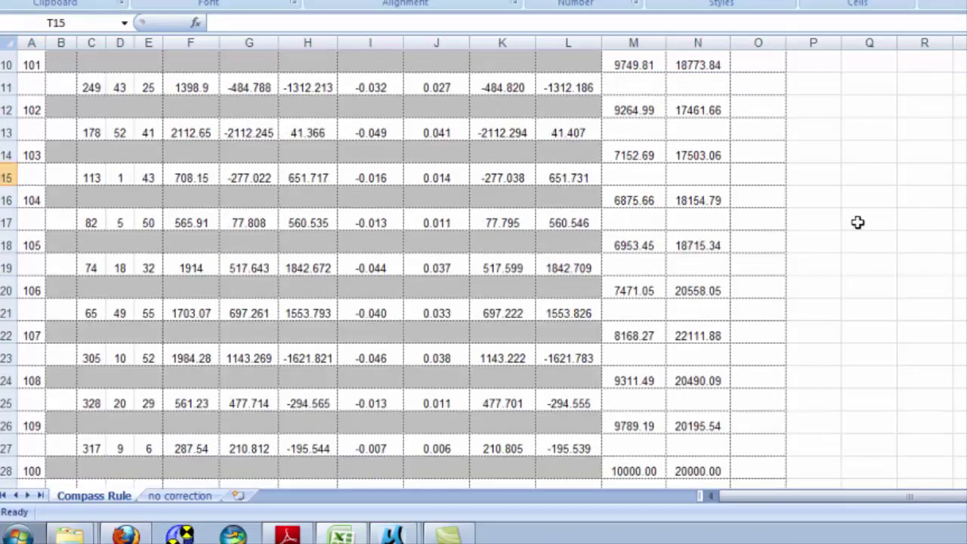
scroll(859, 237, up, 1)
scroll(860, 237, up, 1)
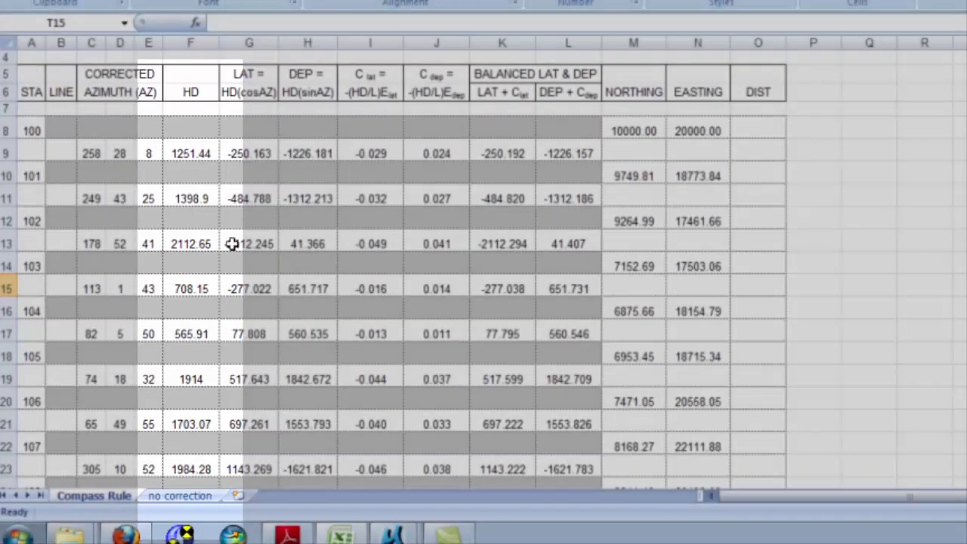
scroll(262, 113, down, 3)
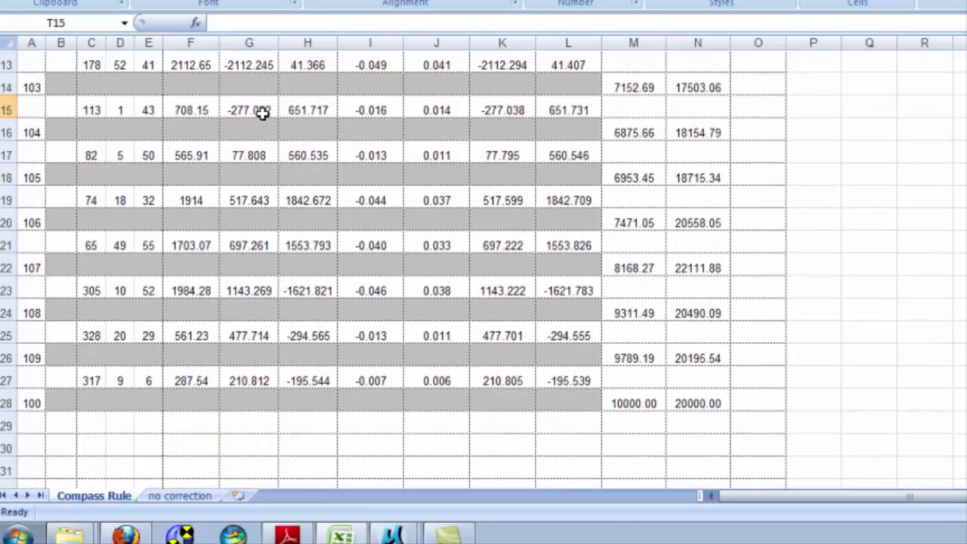
scroll(262, 114, up, 4)
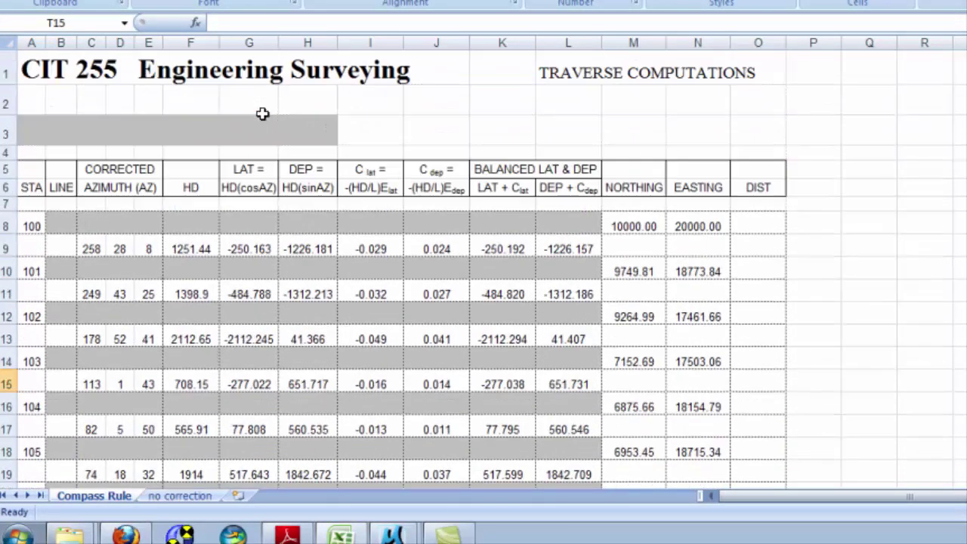
click(243, 169)
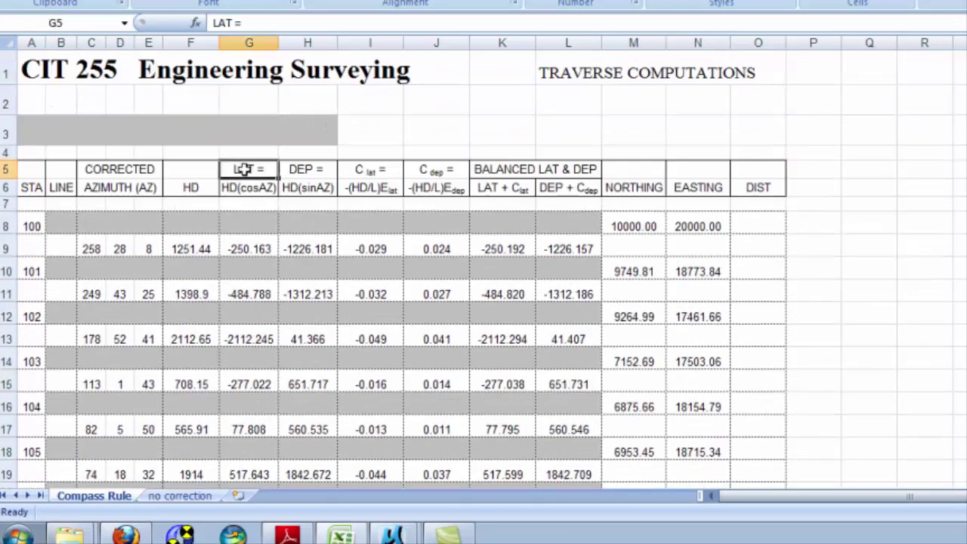
click(249, 42)
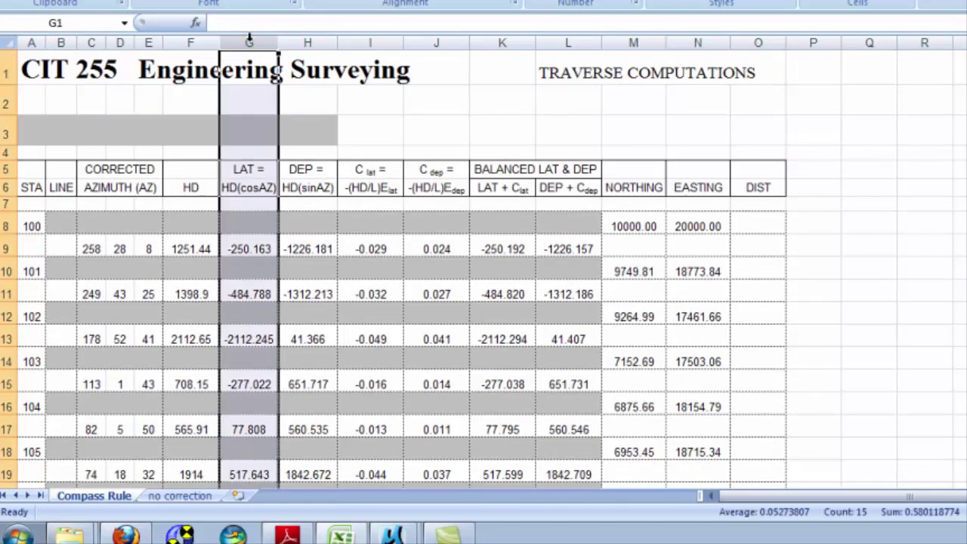
click(308, 43)
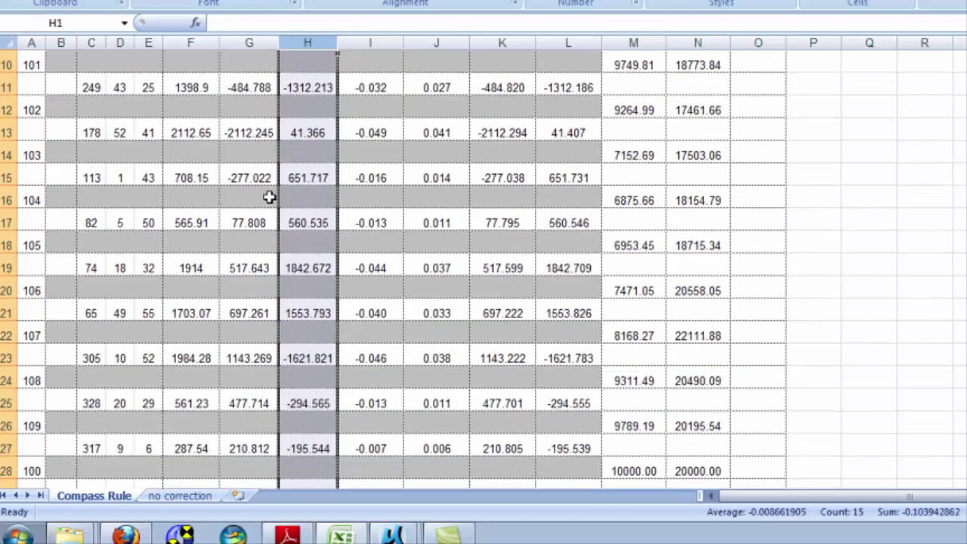
scroll(268, 201, down, 7)
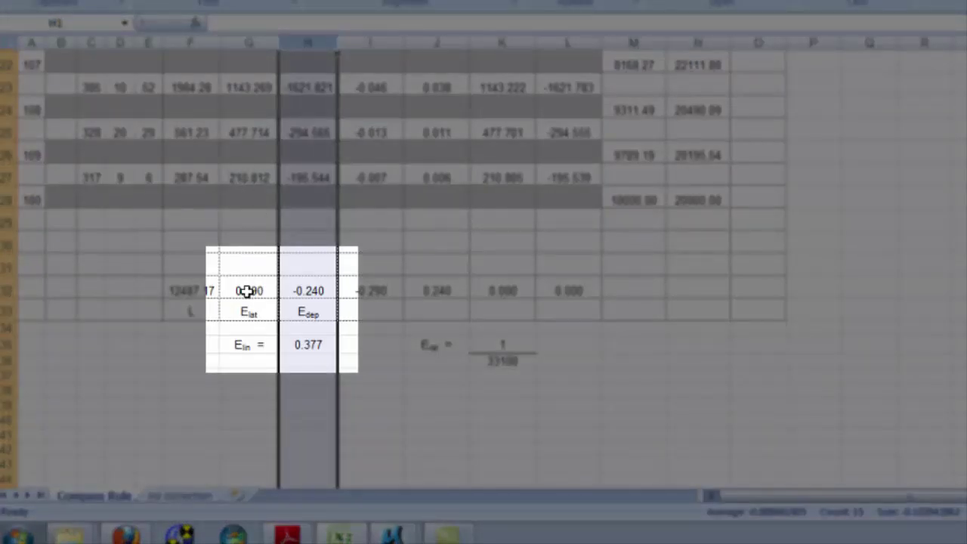
click(247, 292)
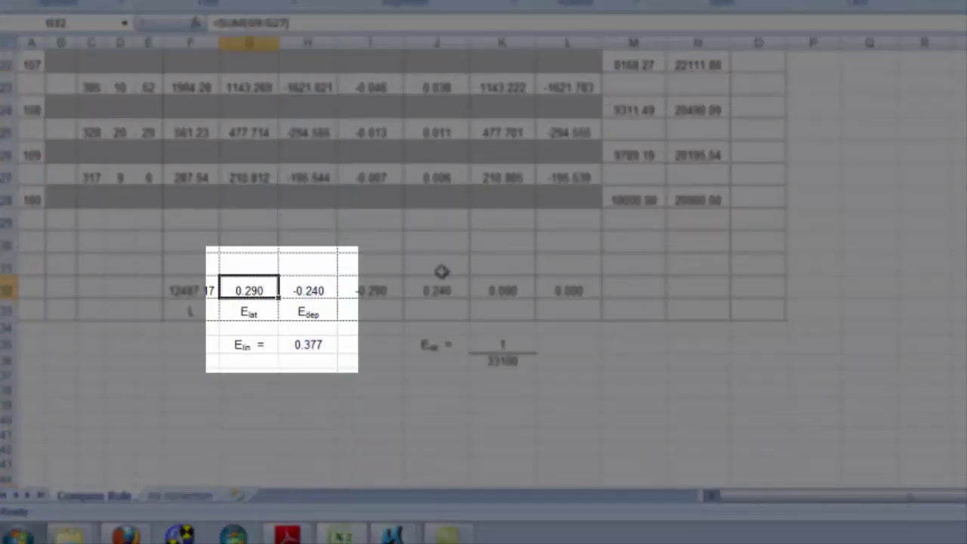
click(311, 291)
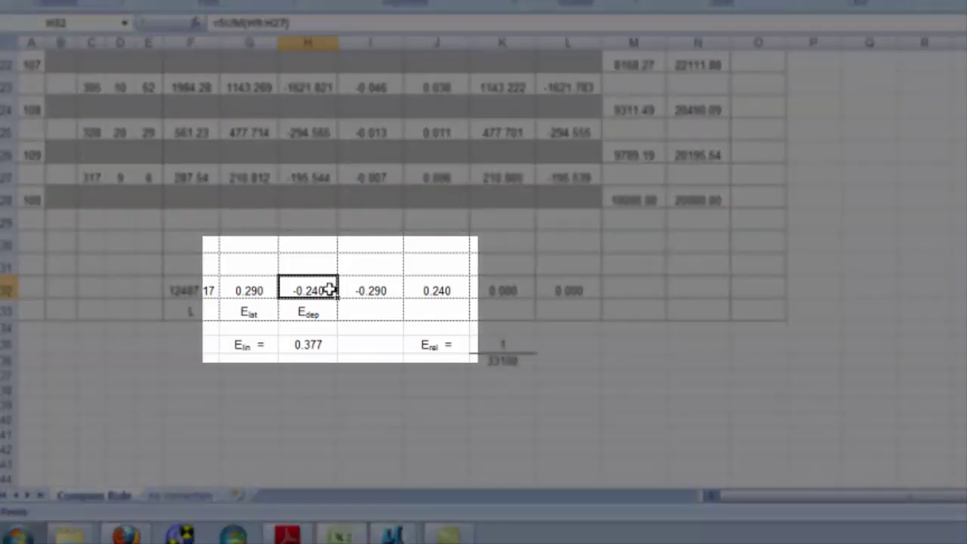
click(371, 293)
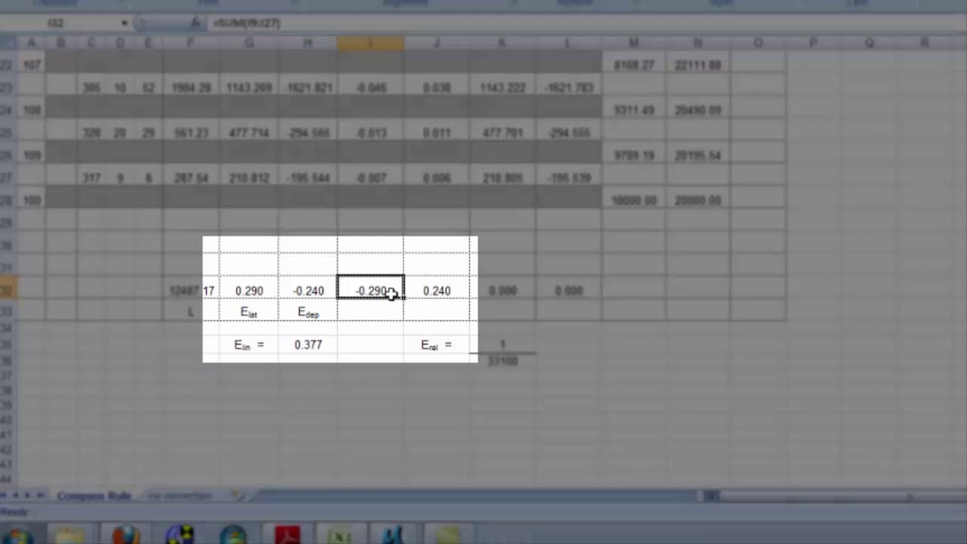
scroll(386, 292, up, 6)
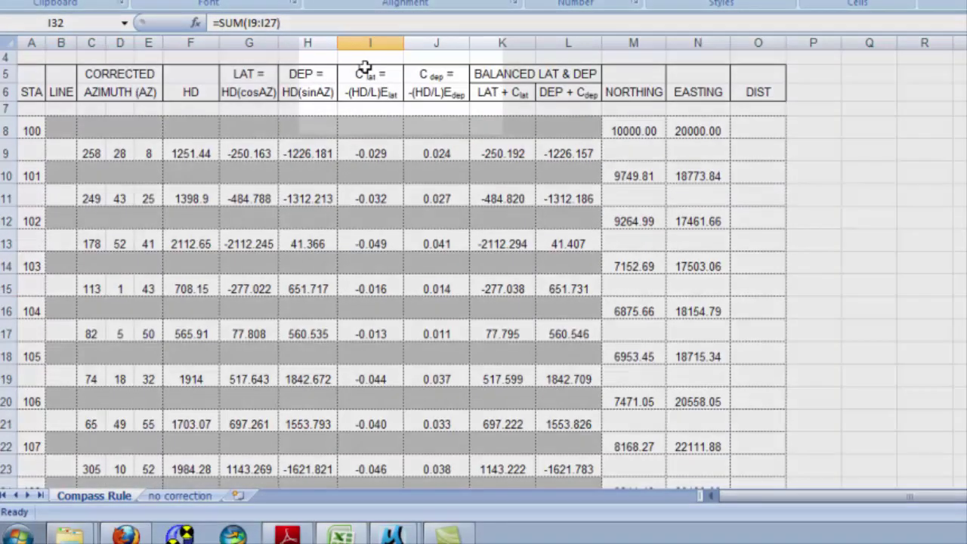
click(370, 76)
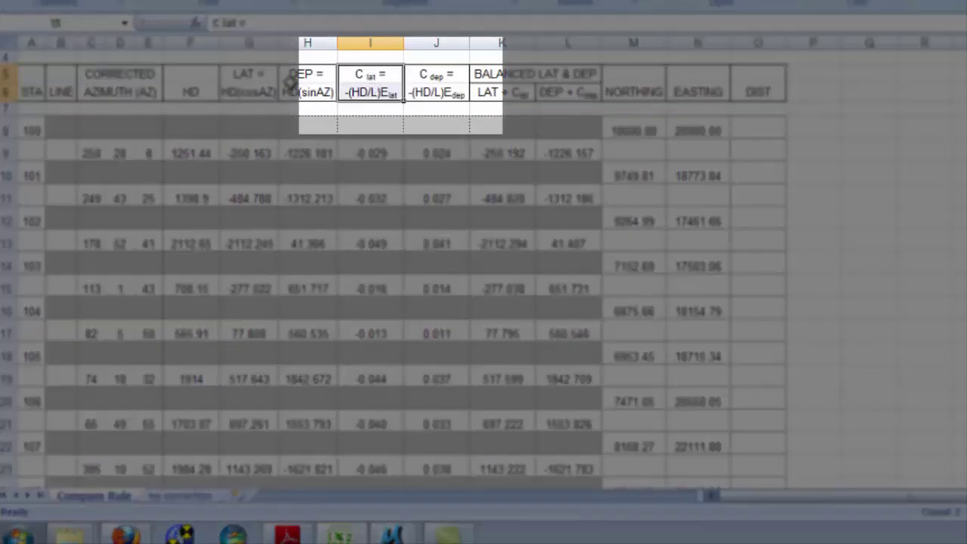
click(359, 94)
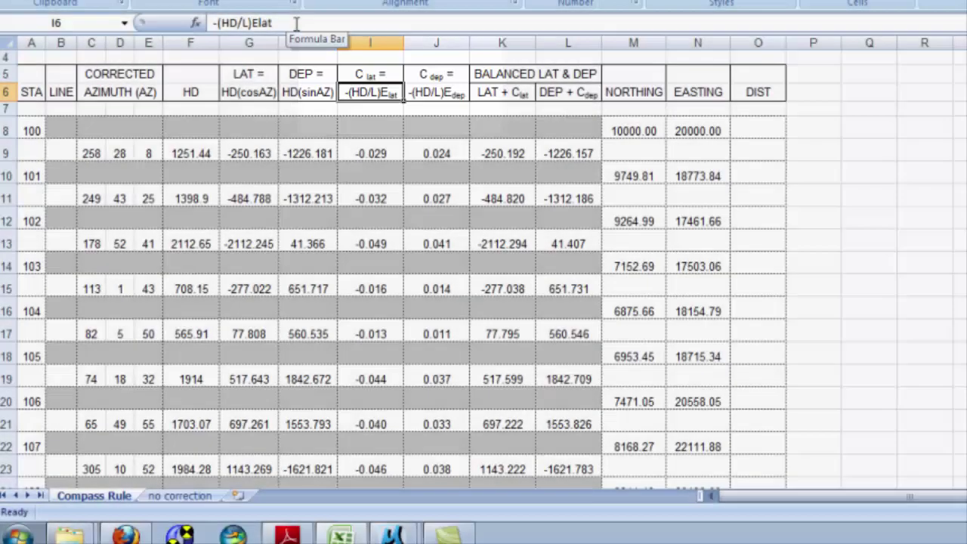
drag(295, 23, 209, 23)
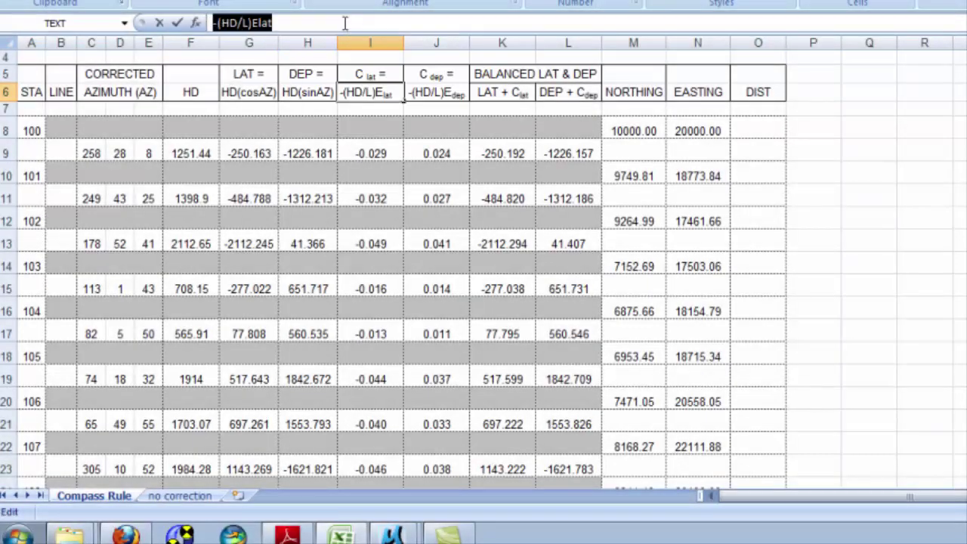
click(344, 23)
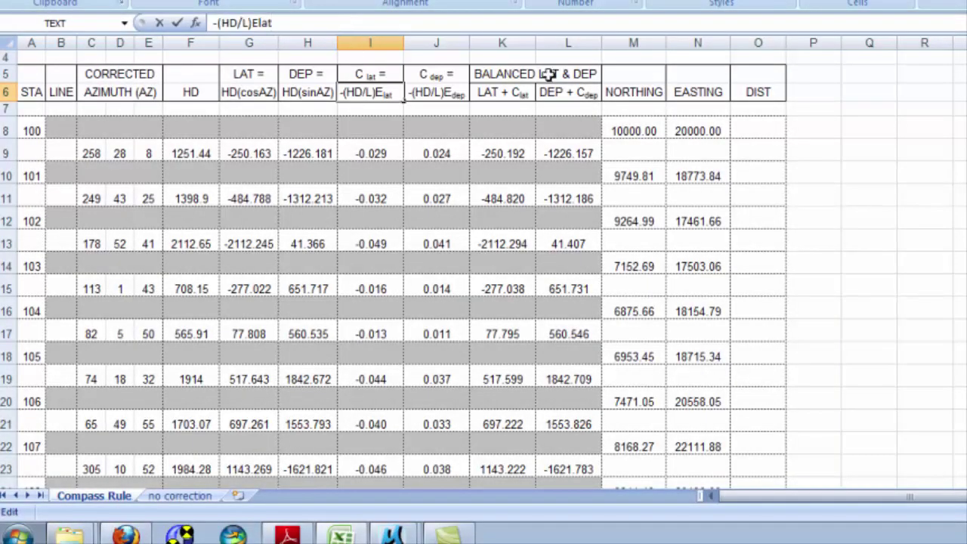
click(869, 152)
scroll(551, 167, down, 4)
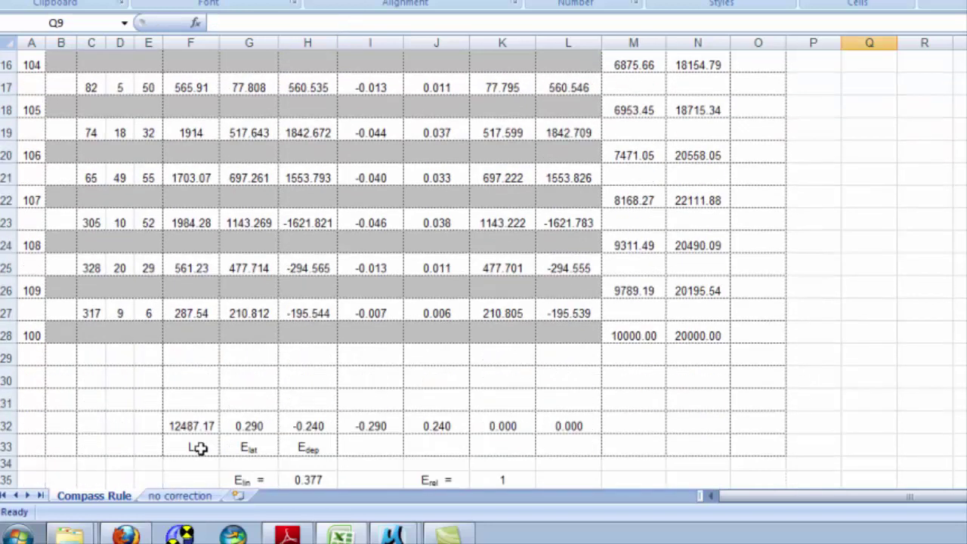
click(198, 448)
click(193, 426)
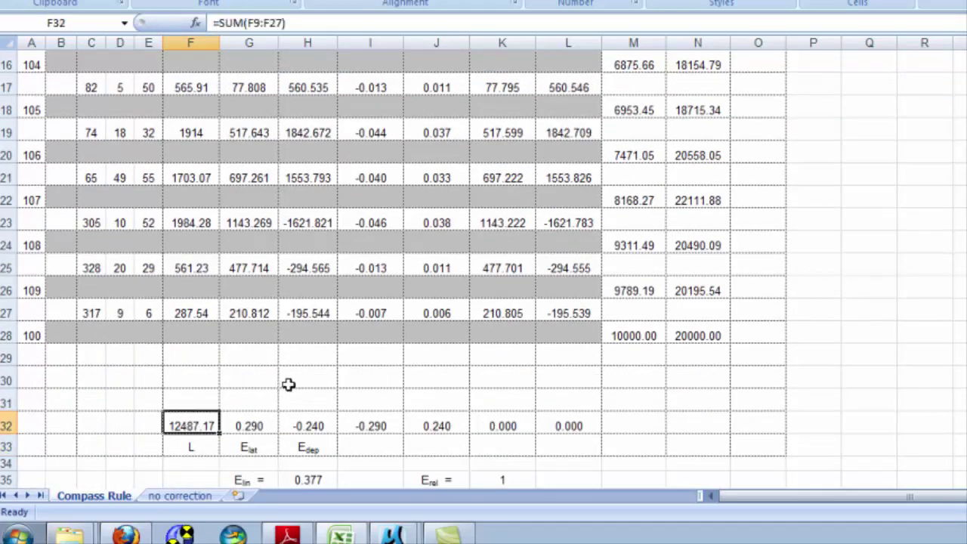
scroll(289, 385, up, 5)
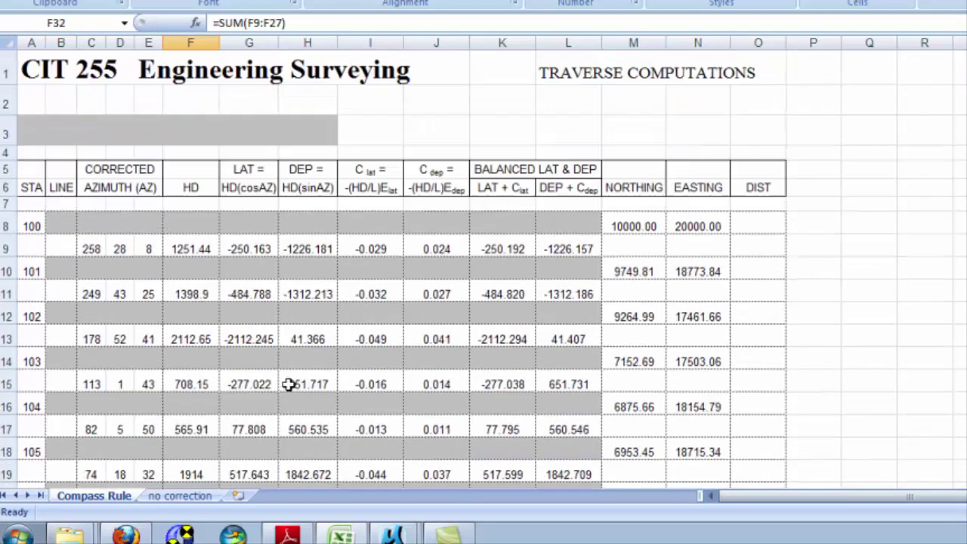
click(198, 249)
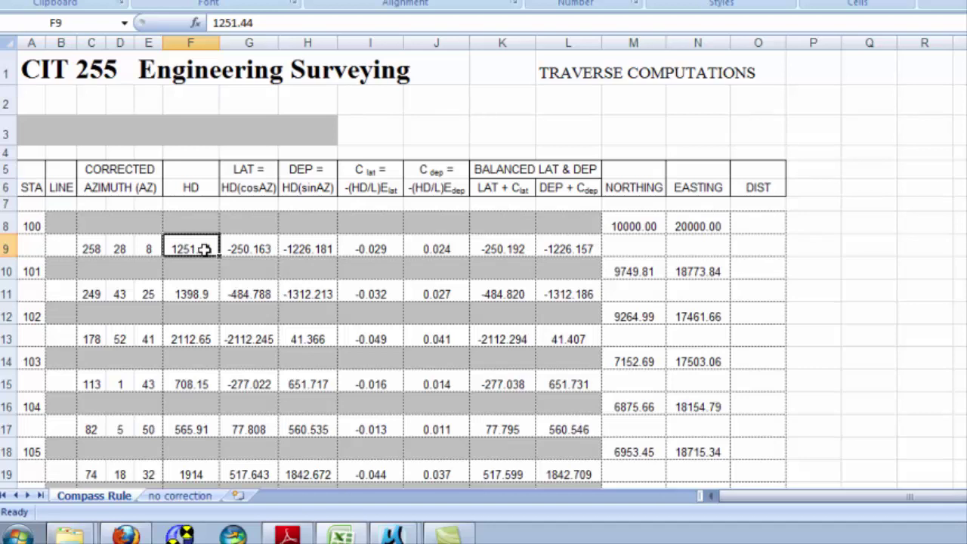
scroll(331, 424, down, 6)
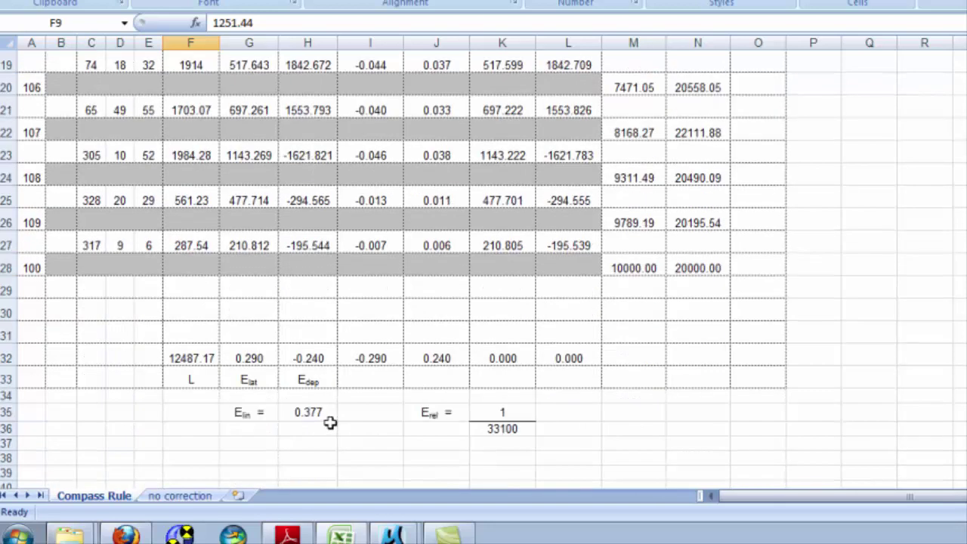
click(246, 361)
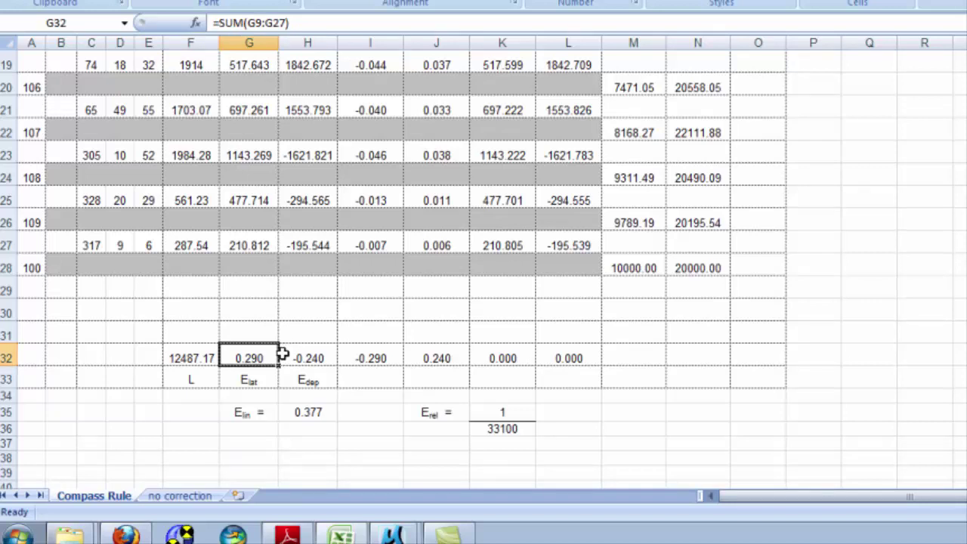
scroll(398, 285, up, 4)
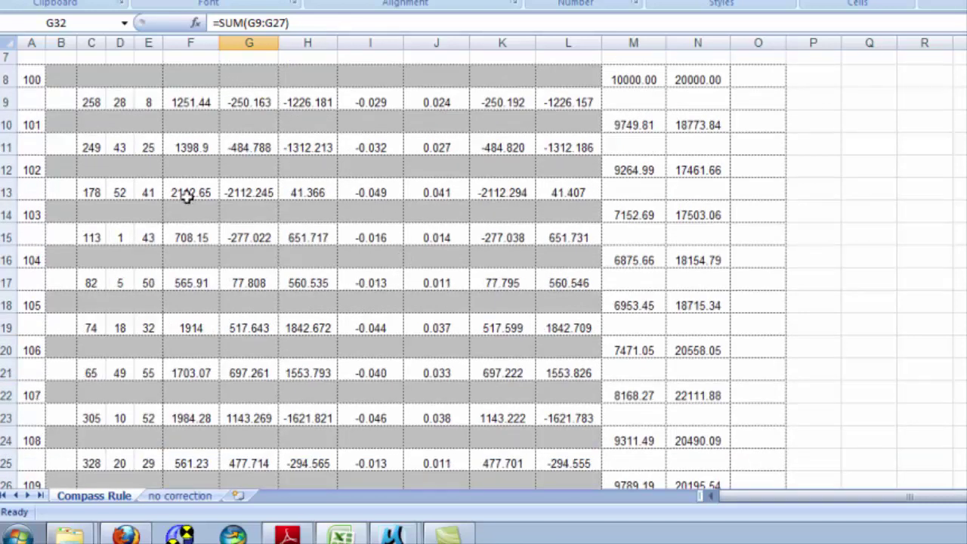
click(189, 193)
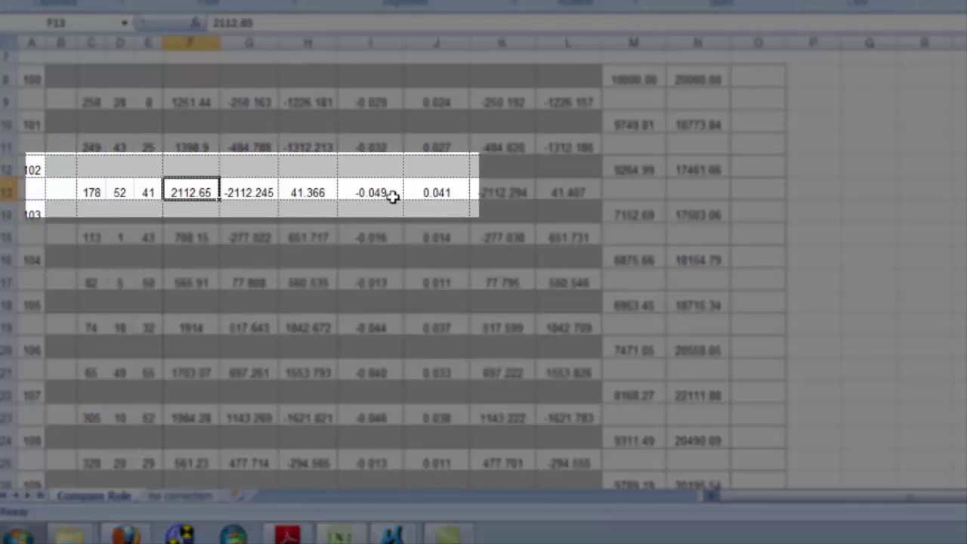
click(391, 193)
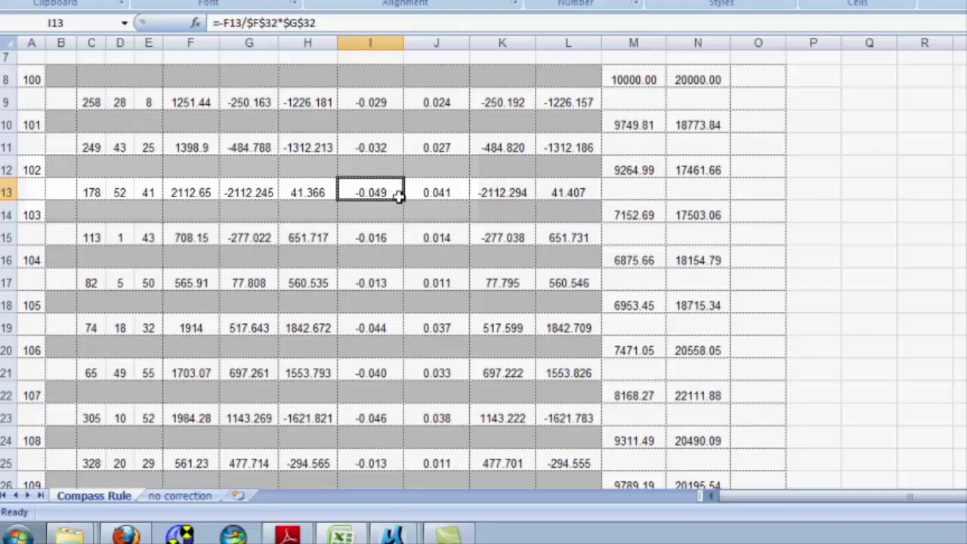
scroll(329, 214, down, 2)
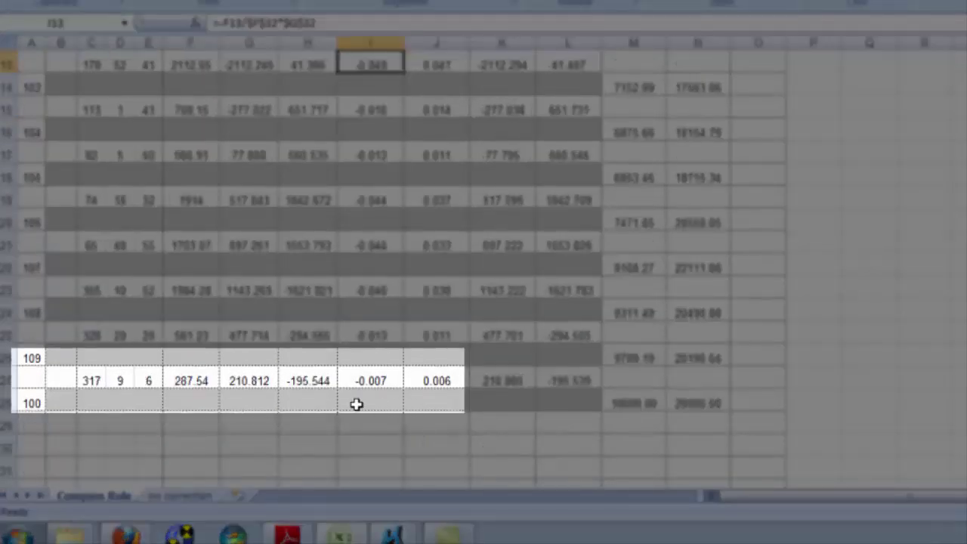
click(182, 387)
click(371, 381)
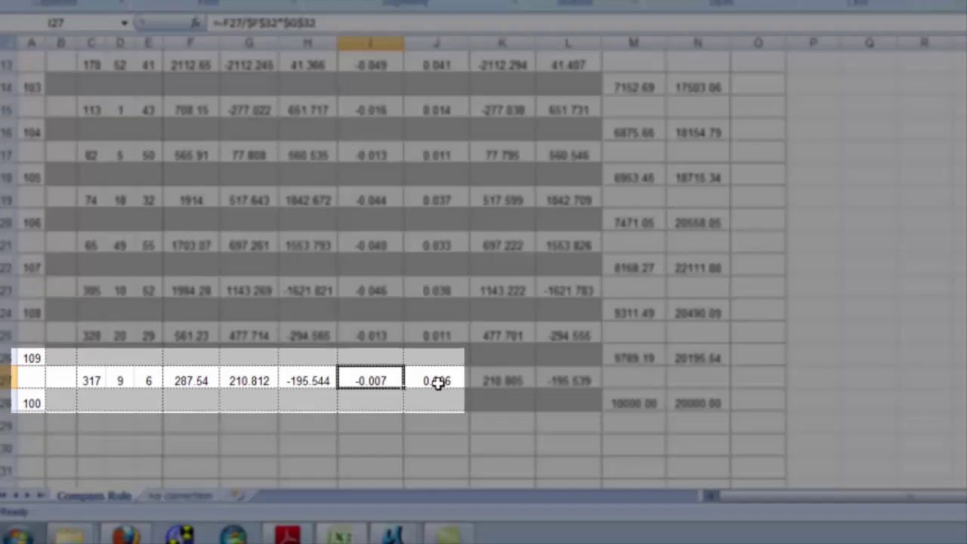
scroll(384, 297, up, 4)
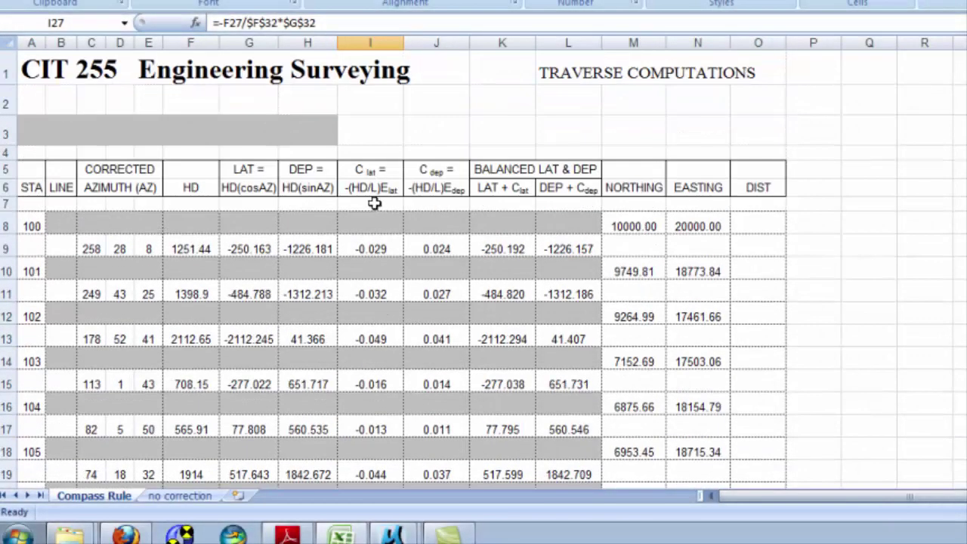
click(263, 43)
click(308, 43)
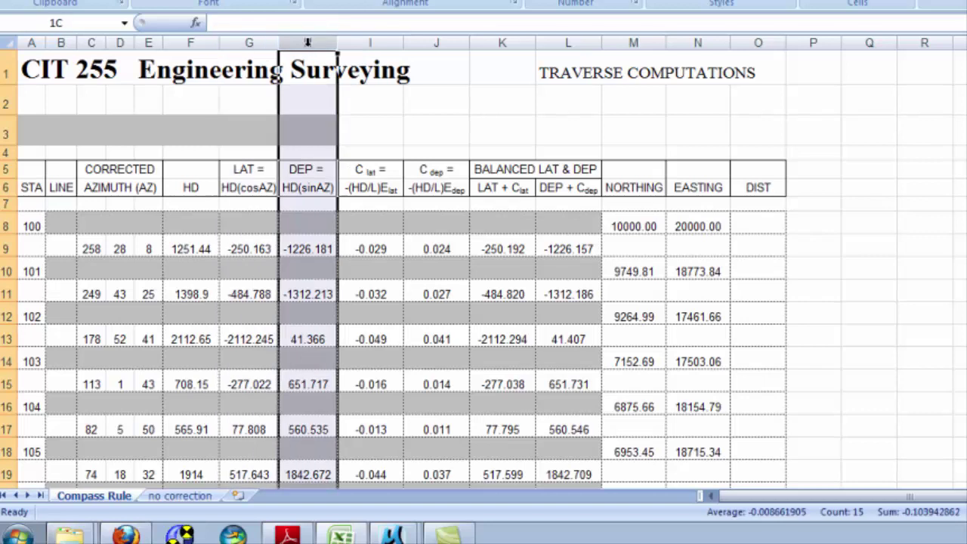
click(367, 43)
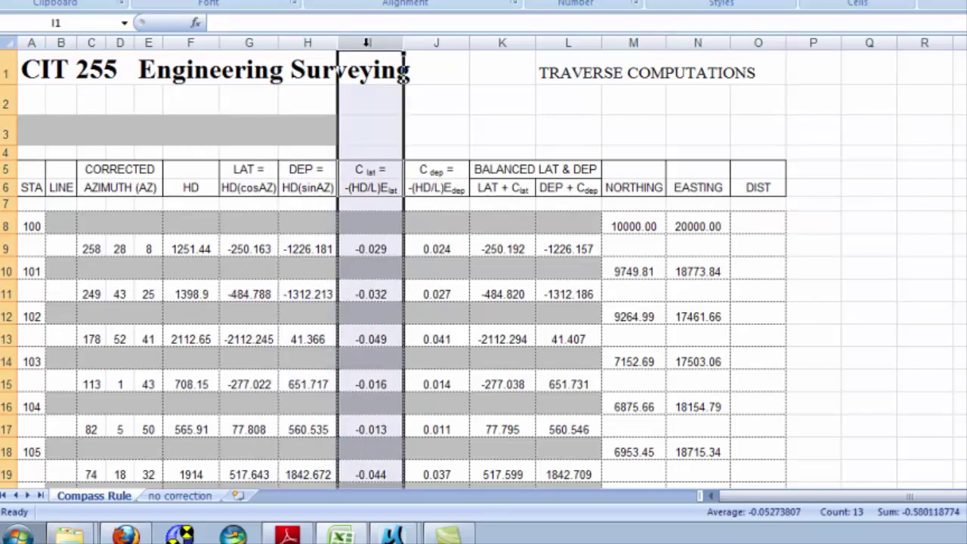
click(426, 39)
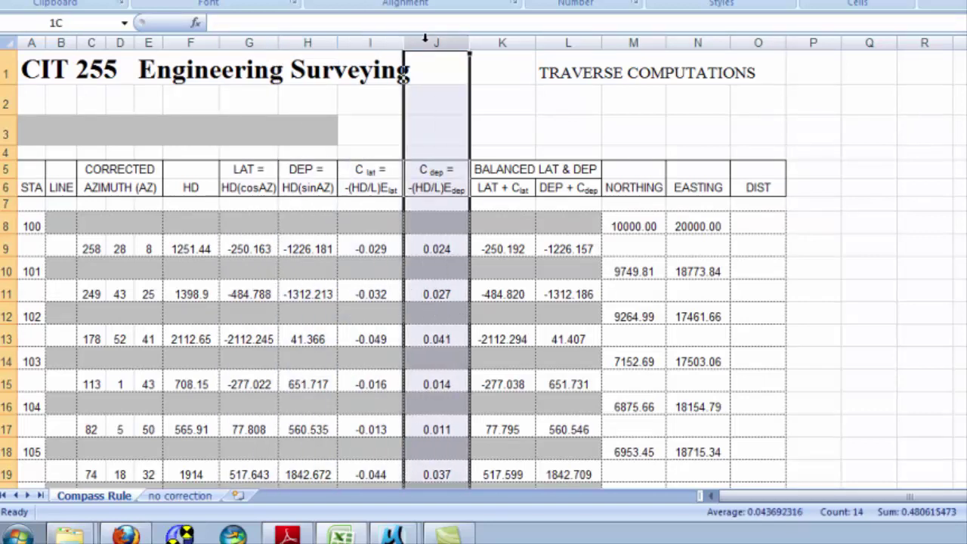
scroll(452, 115, down, 5)
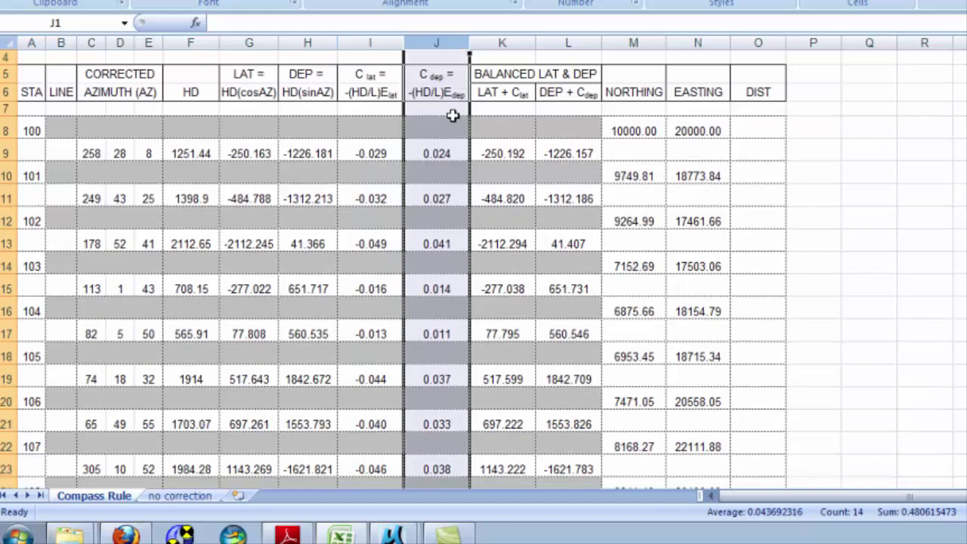
scroll(451, 133, down, 1)
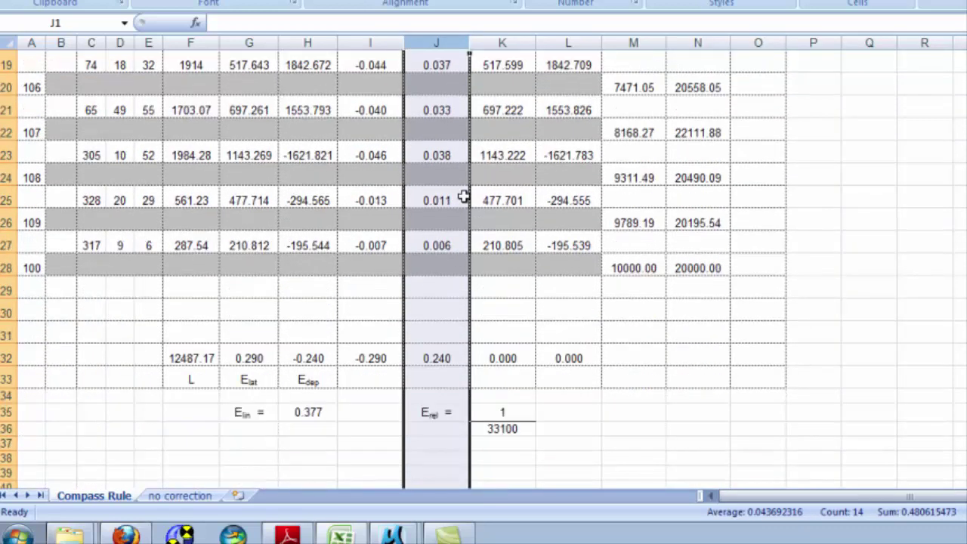
click(491, 332)
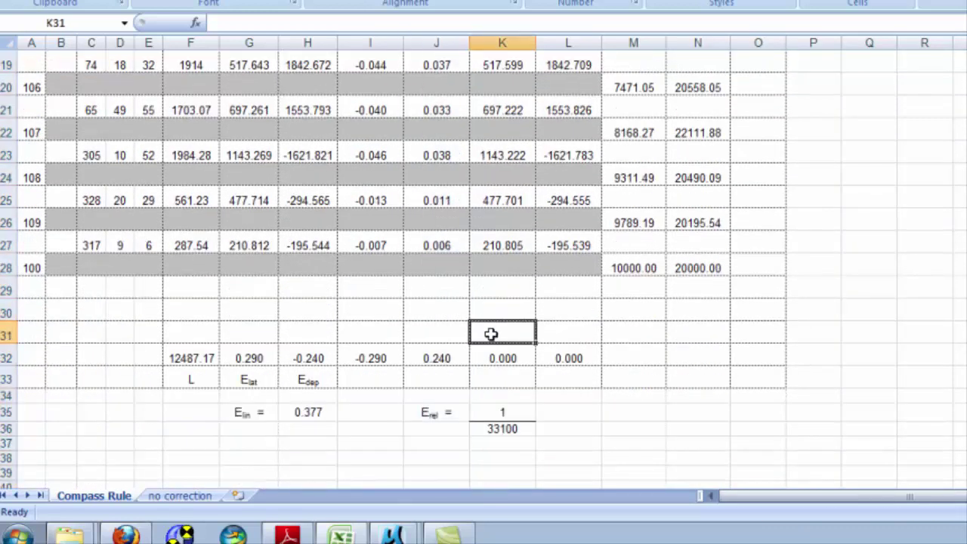
click(251, 360)
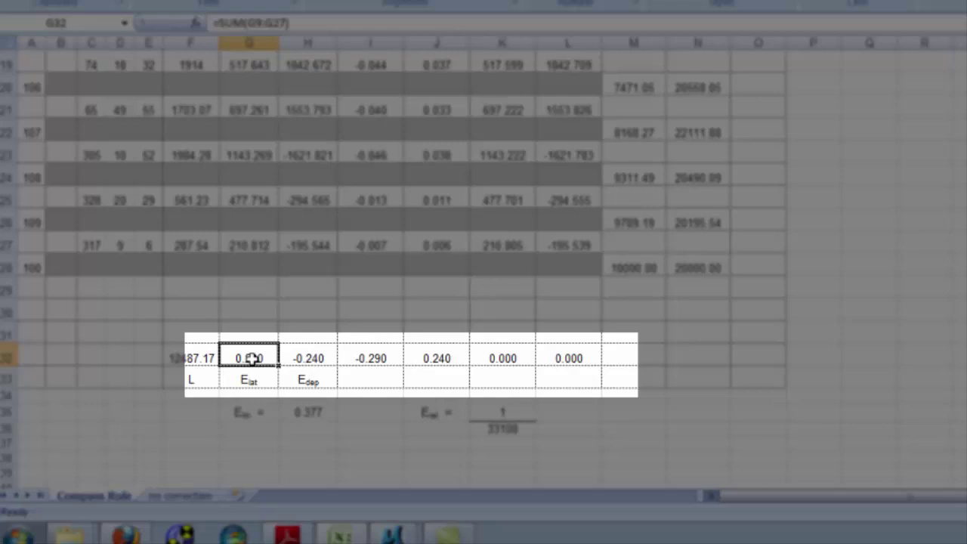
click(370, 359)
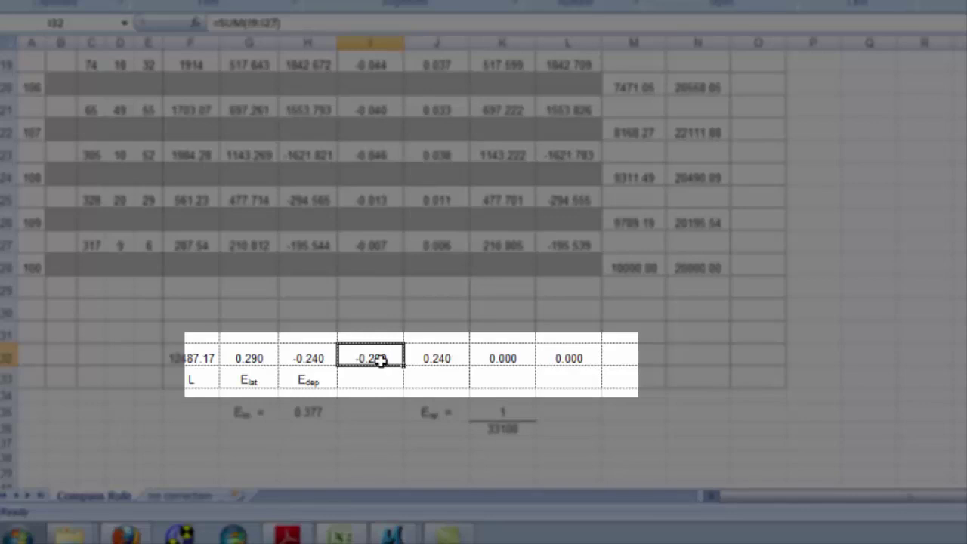
click(439, 358)
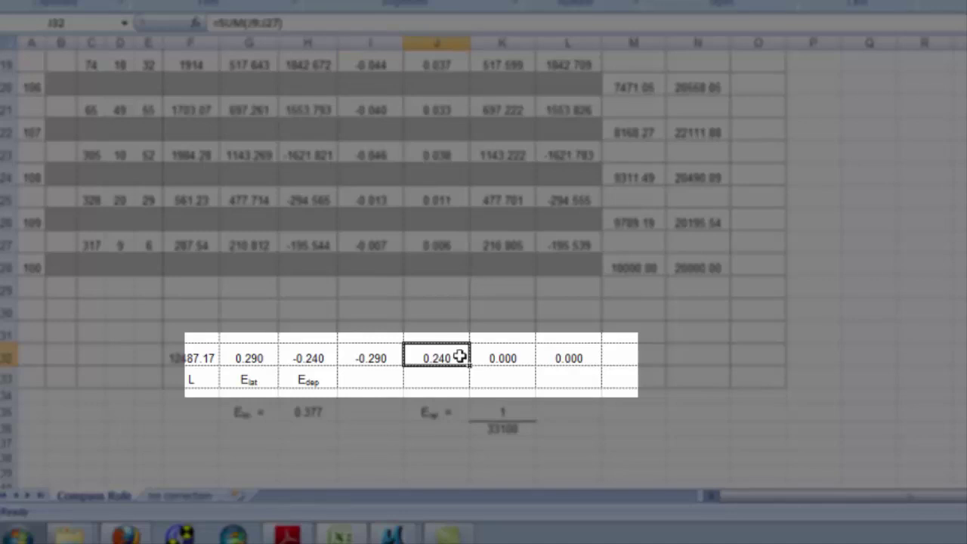
click(319, 358)
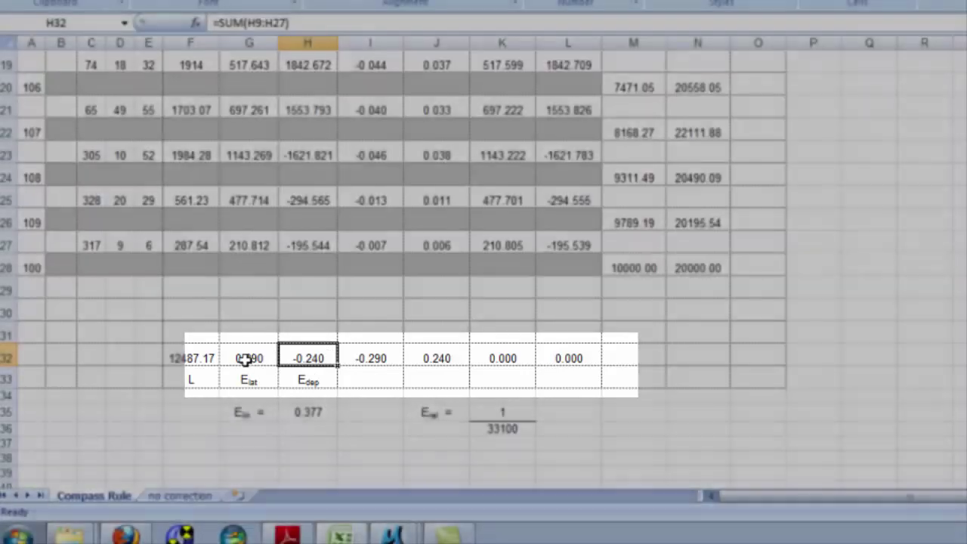
click(248, 358)
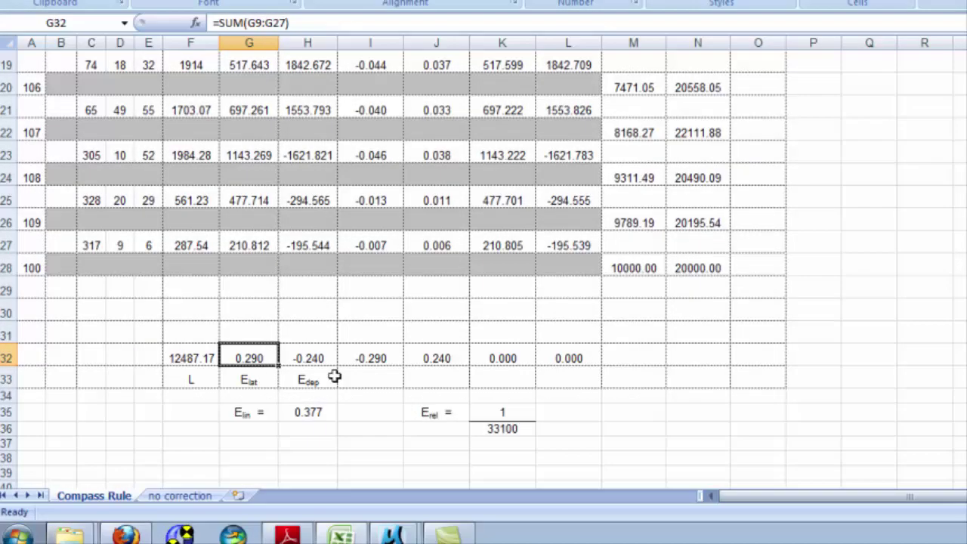
click(381, 366)
click(254, 361)
click(366, 360)
click(251, 361)
click(365, 360)
click(308, 360)
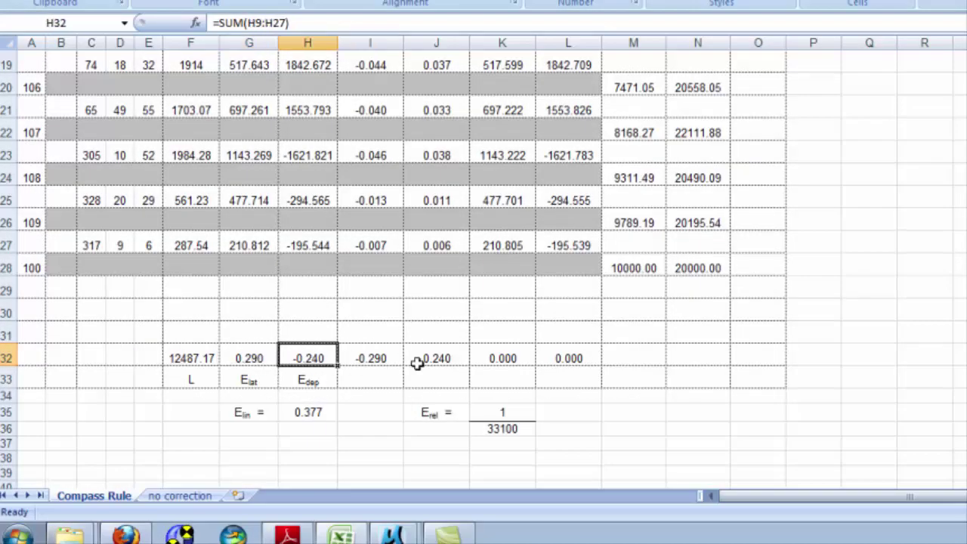
click(408, 364)
click(325, 361)
click(432, 357)
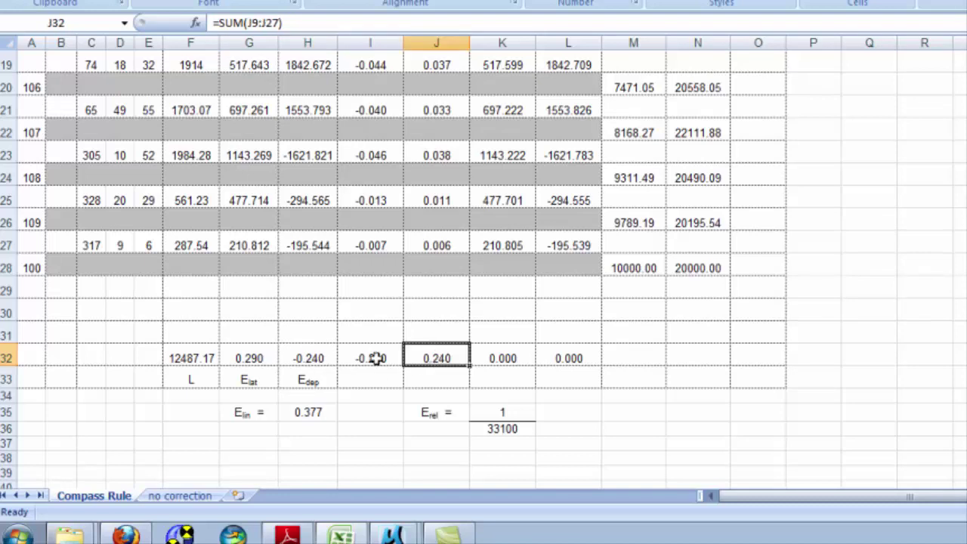
scroll(371, 358, up, 5)
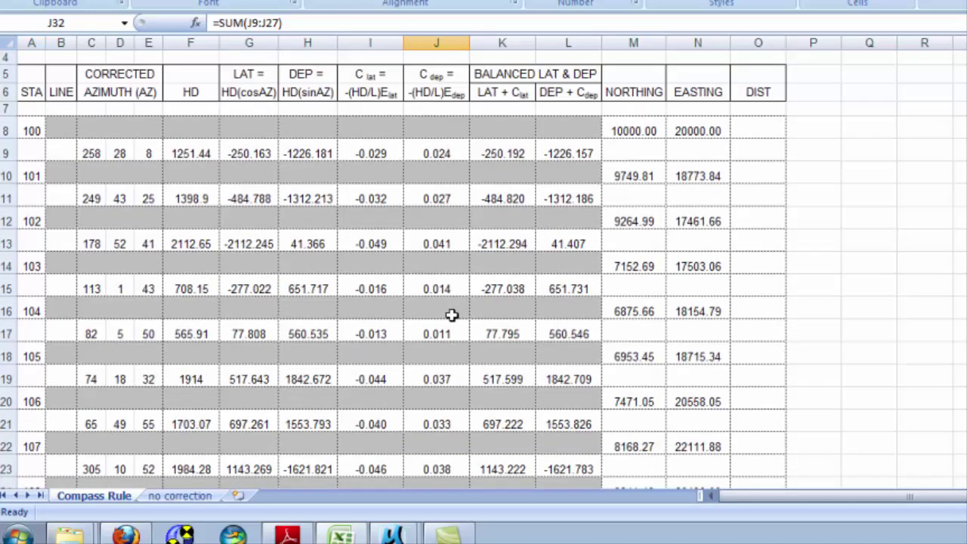
click(505, 152)
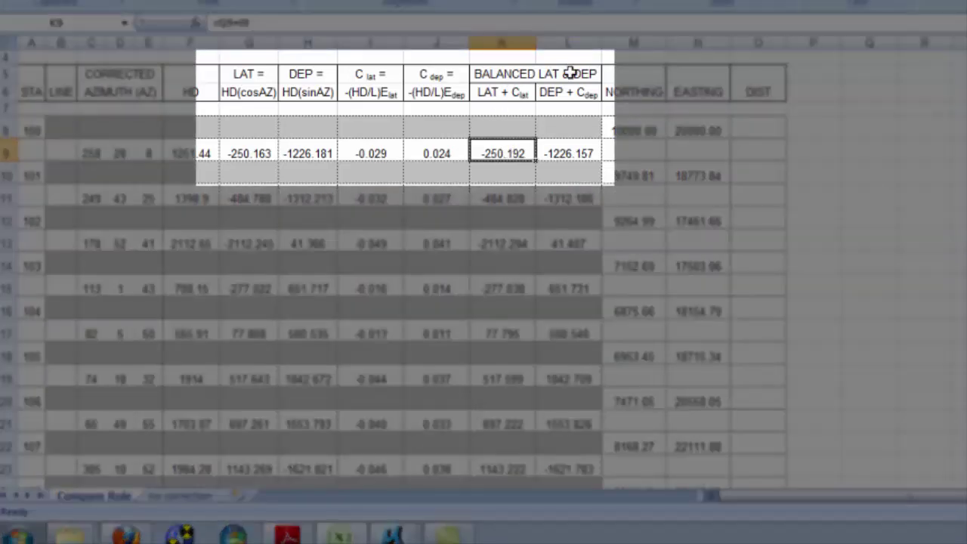
click(248, 150)
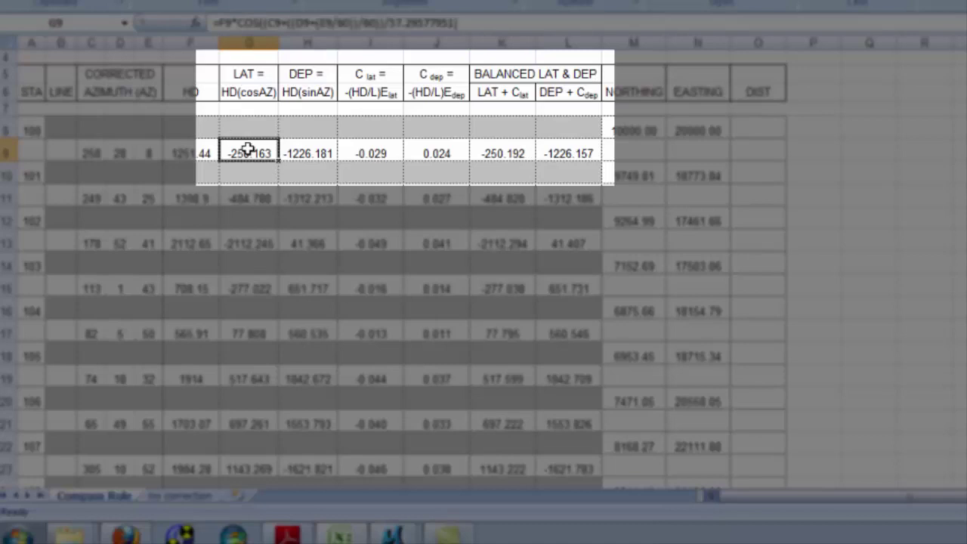
click(371, 156)
click(517, 153)
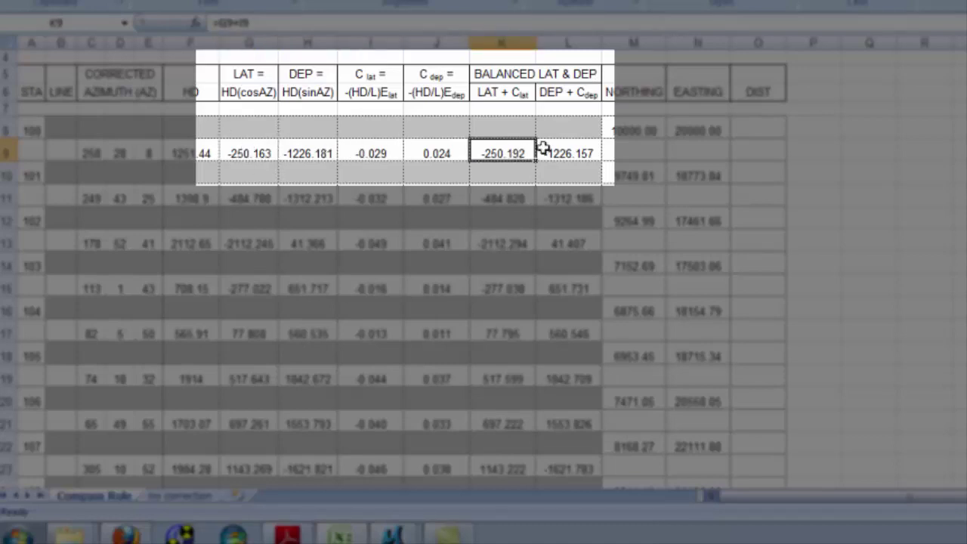
click(316, 153)
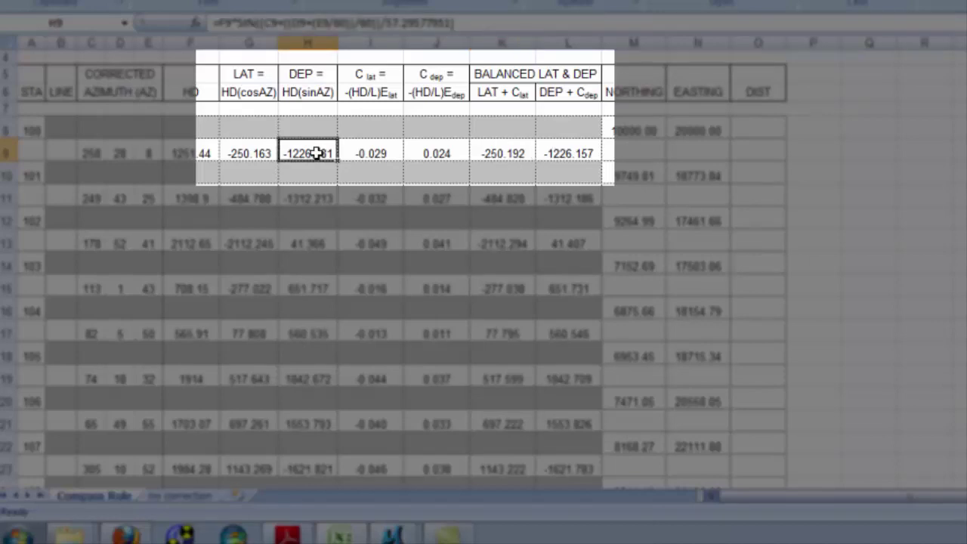
click(441, 155)
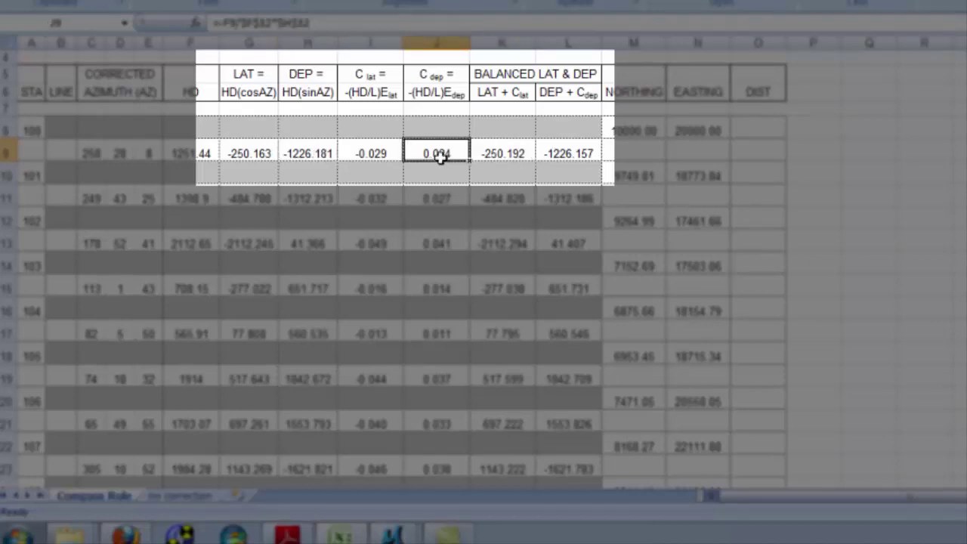
click(563, 157)
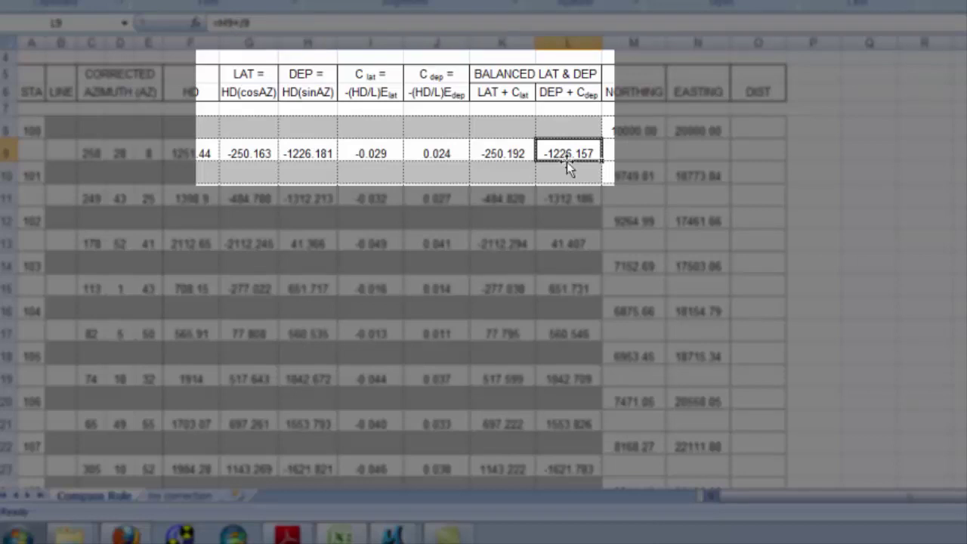
scroll(565, 159, down, 4)
scroll(567, 162, down, 2)
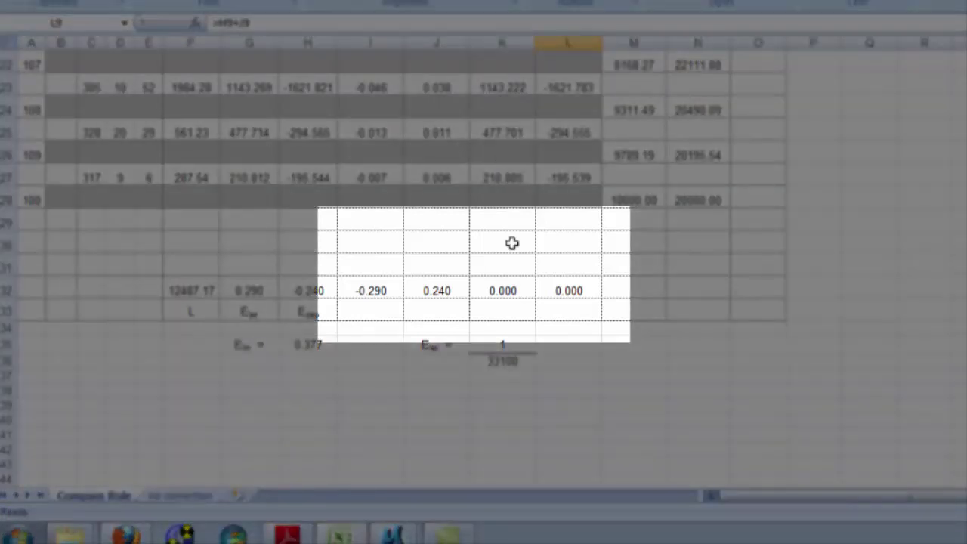
click(503, 295)
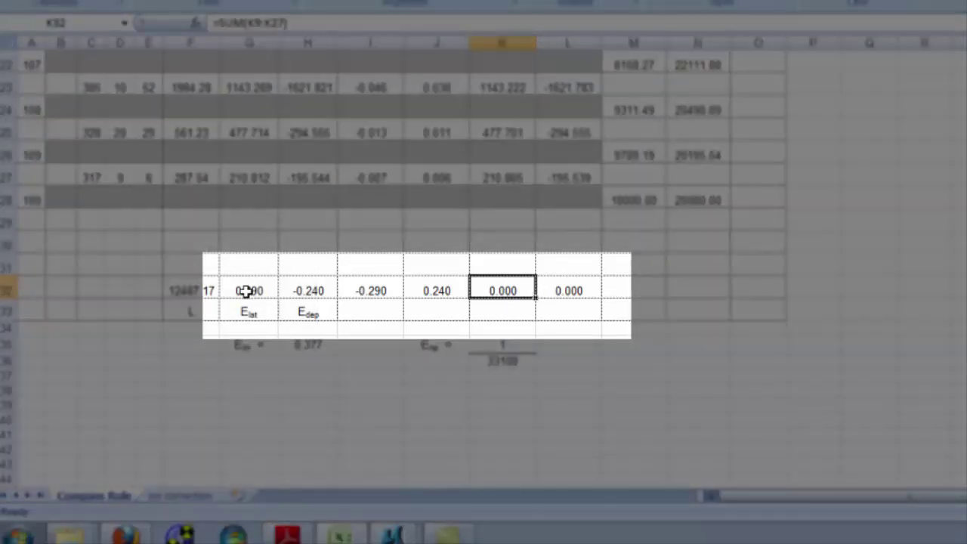
drag(246, 291, 309, 296)
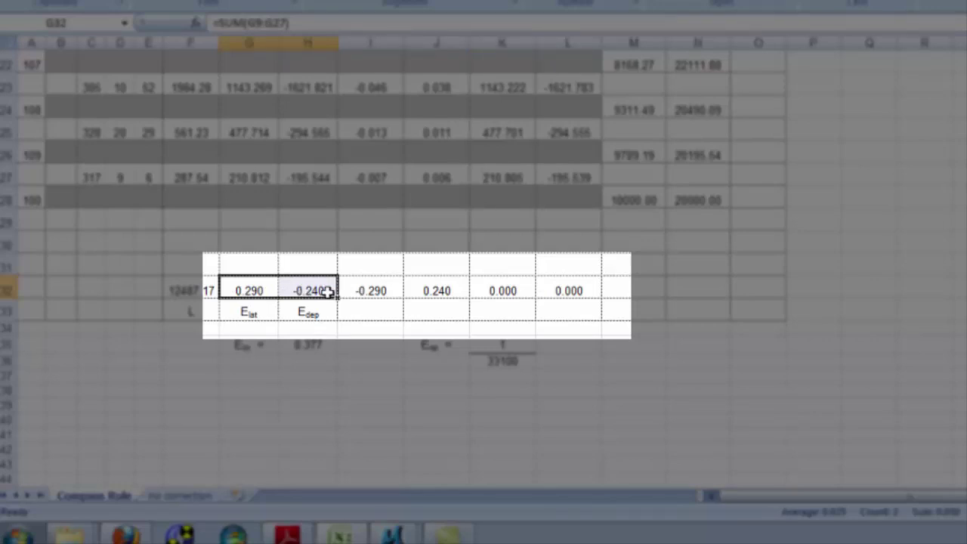
drag(356, 296, 423, 295)
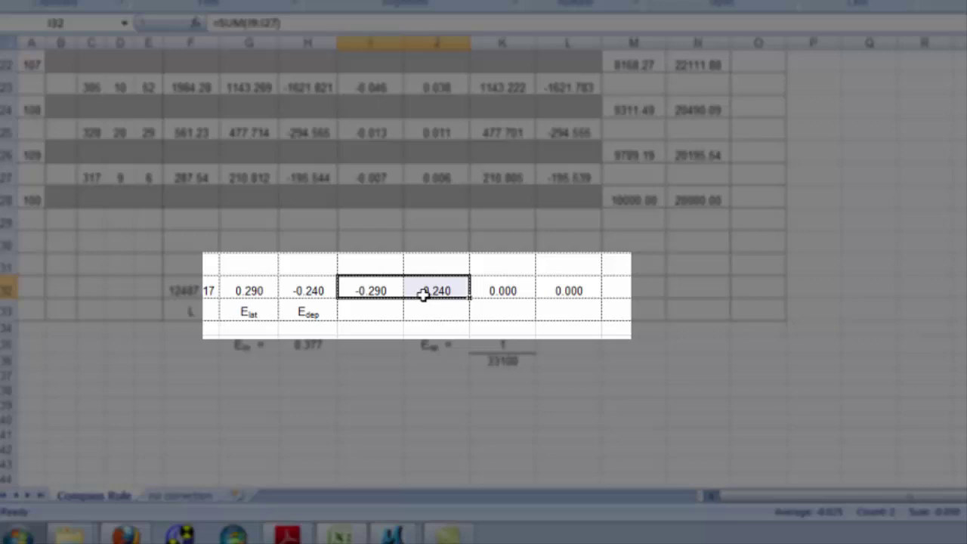
drag(244, 294, 314, 304)
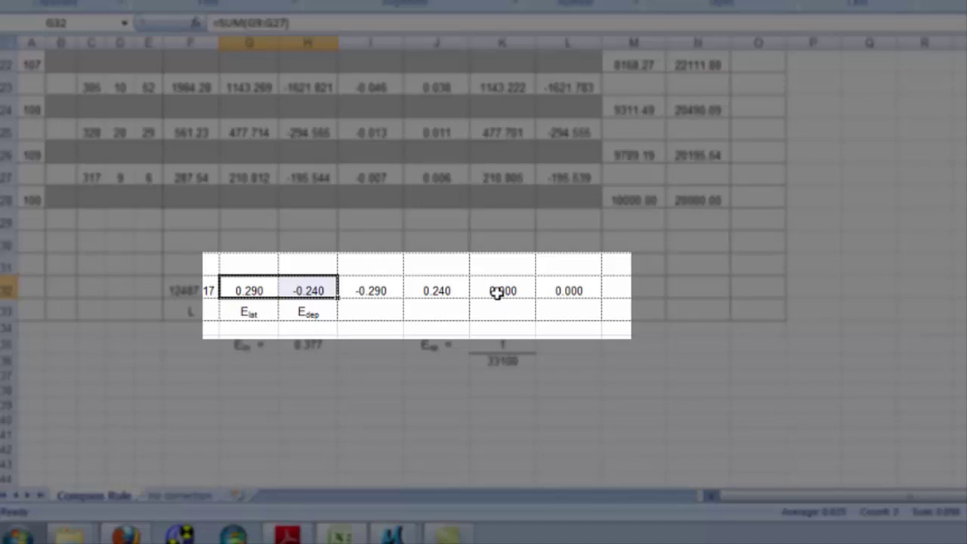
drag(497, 293, 552, 302)
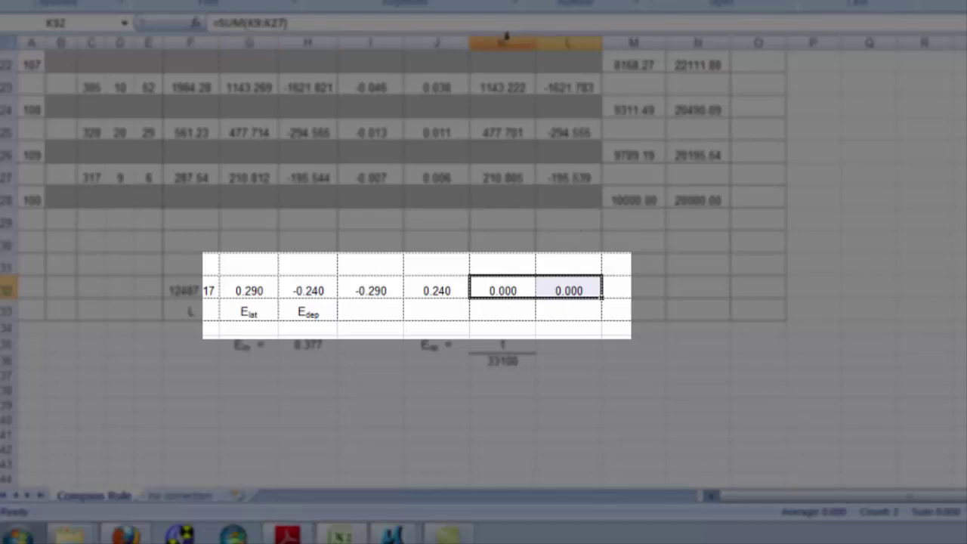
drag(503, 39, 539, 39)
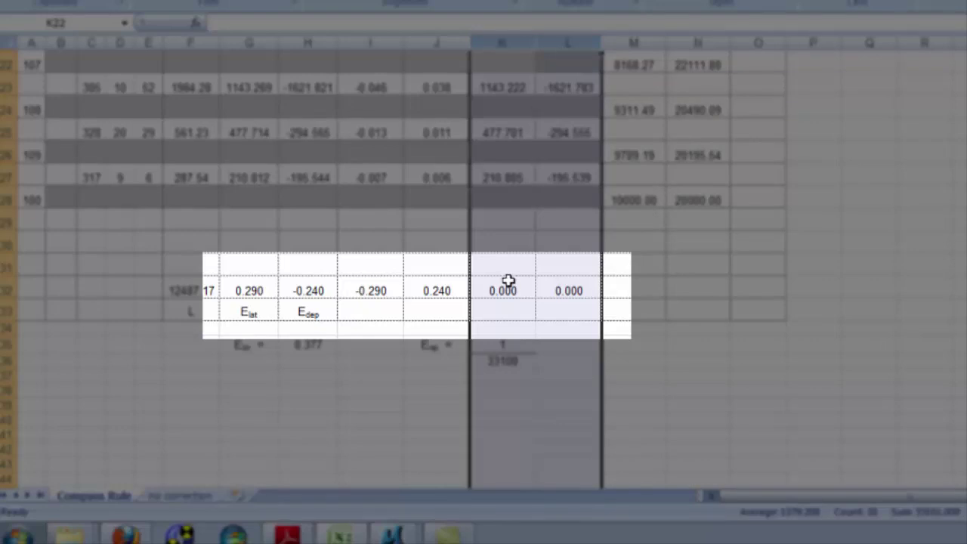
click(630, 262)
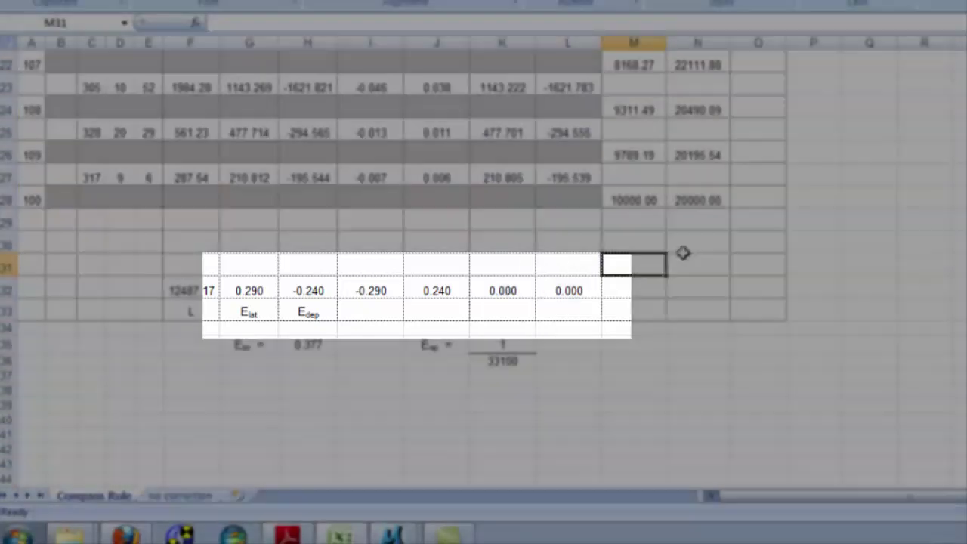
scroll(683, 252, up, 6)
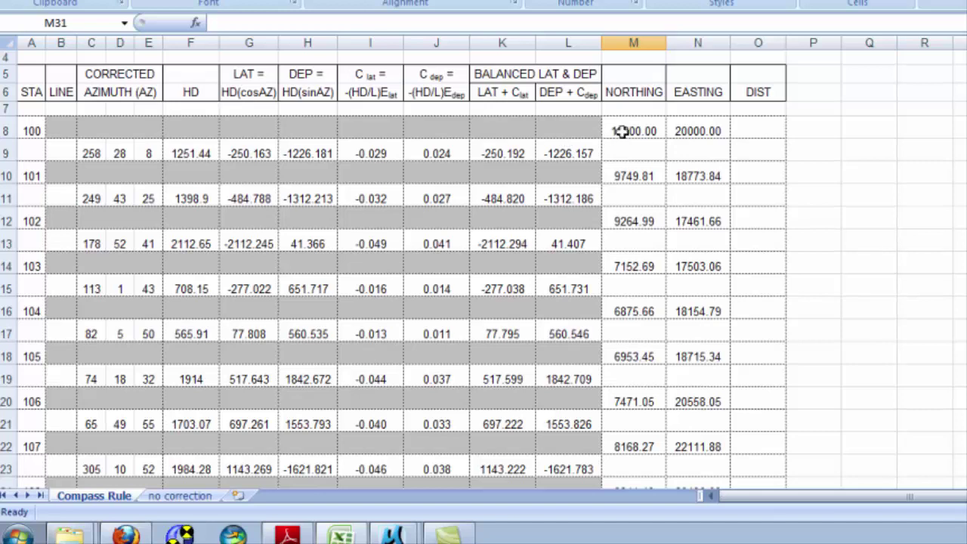
click(629, 131)
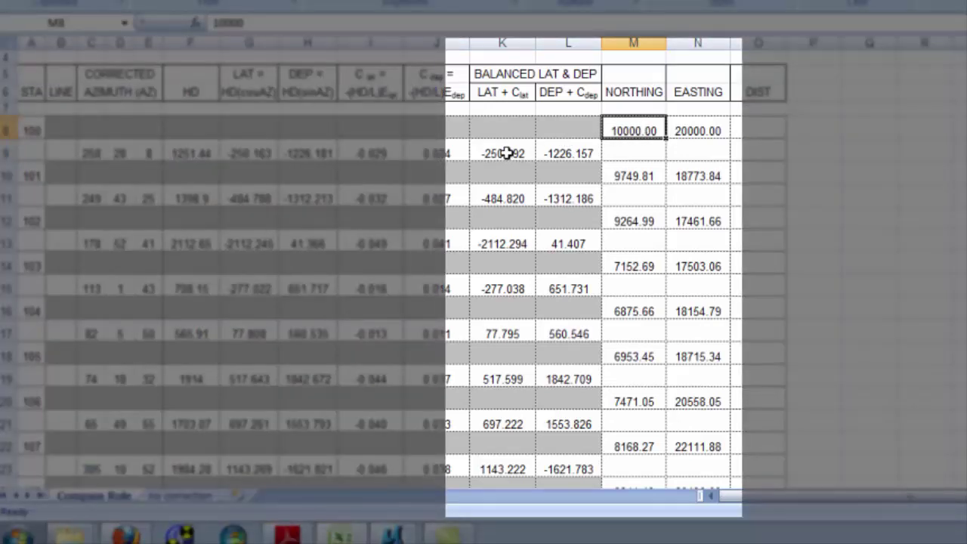
click(513, 154)
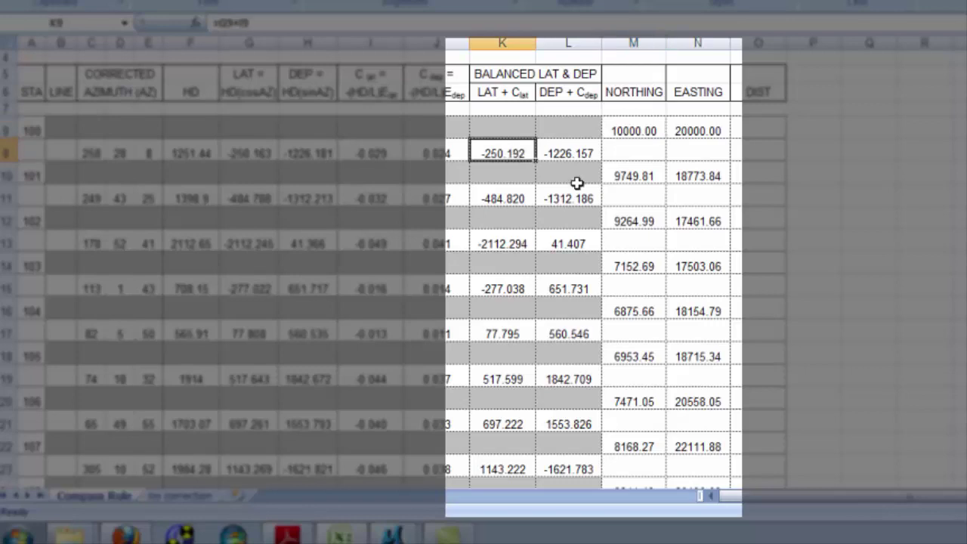
click(635, 175)
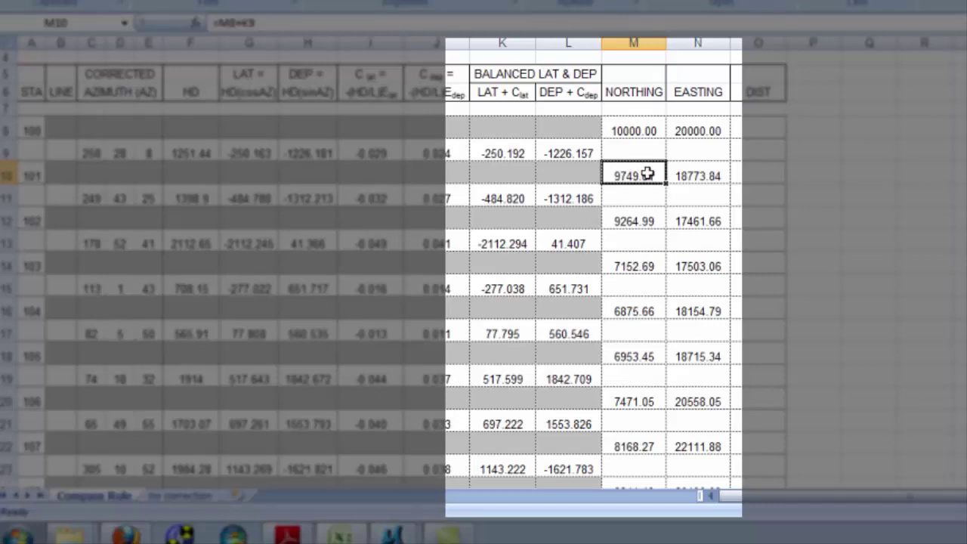
click(503, 198)
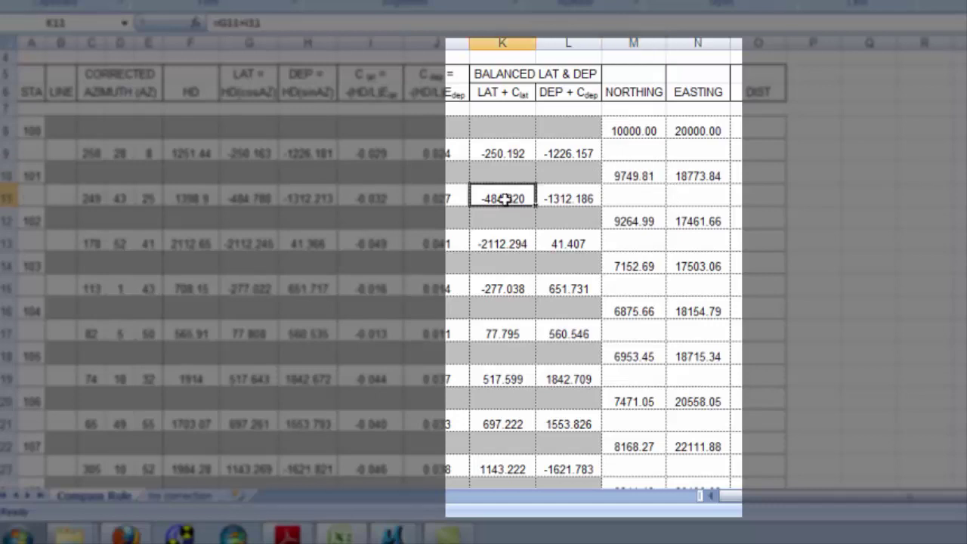
click(632, 222)
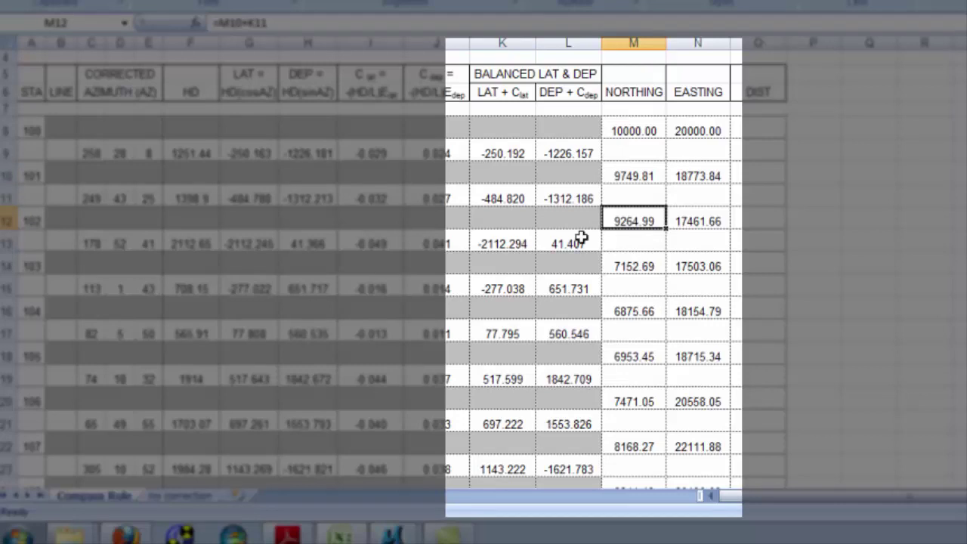
click(504, 245)
click(640, 266)
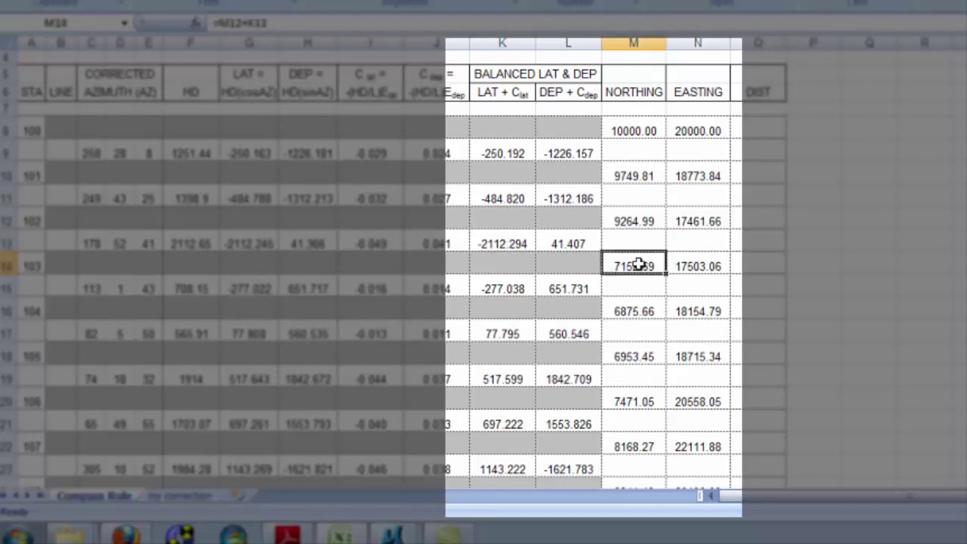
click(519, 287)
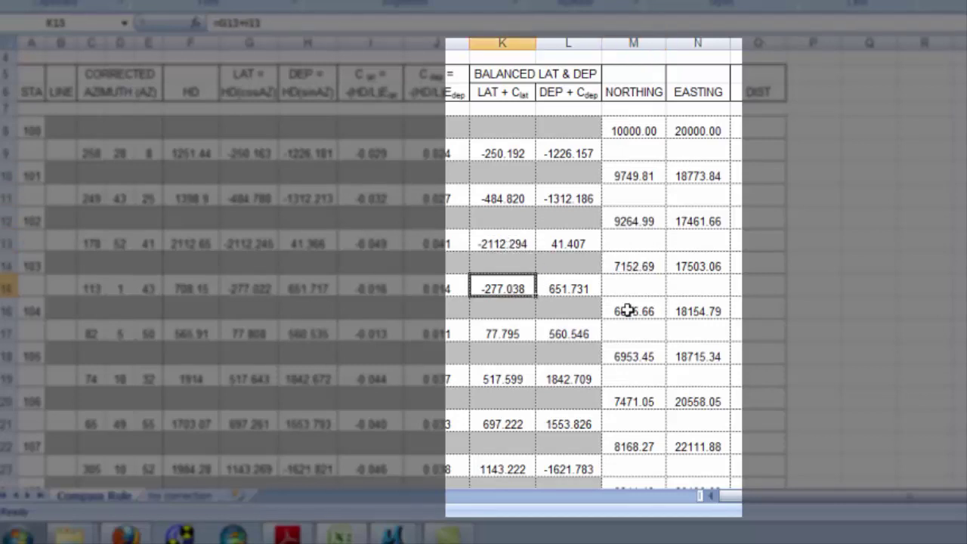
click(635, 310)
click(519, 336)
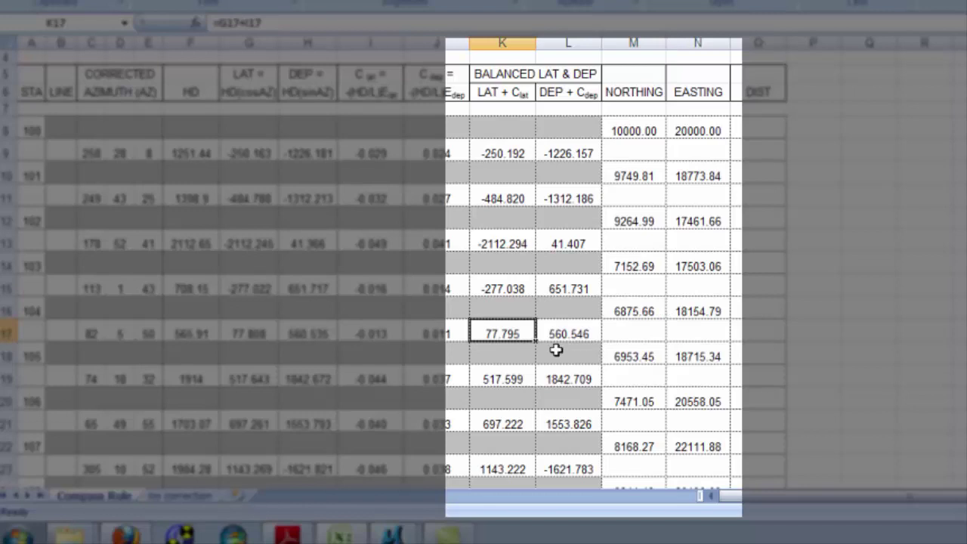
click(635, 359)
click(515, 382)
click(624, 402)
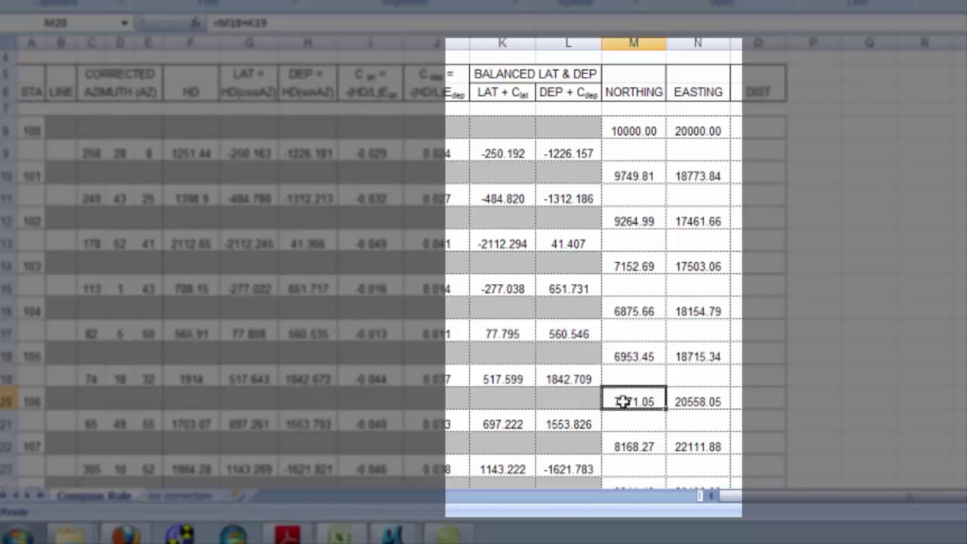
click(513, 425)
click(633, 449)
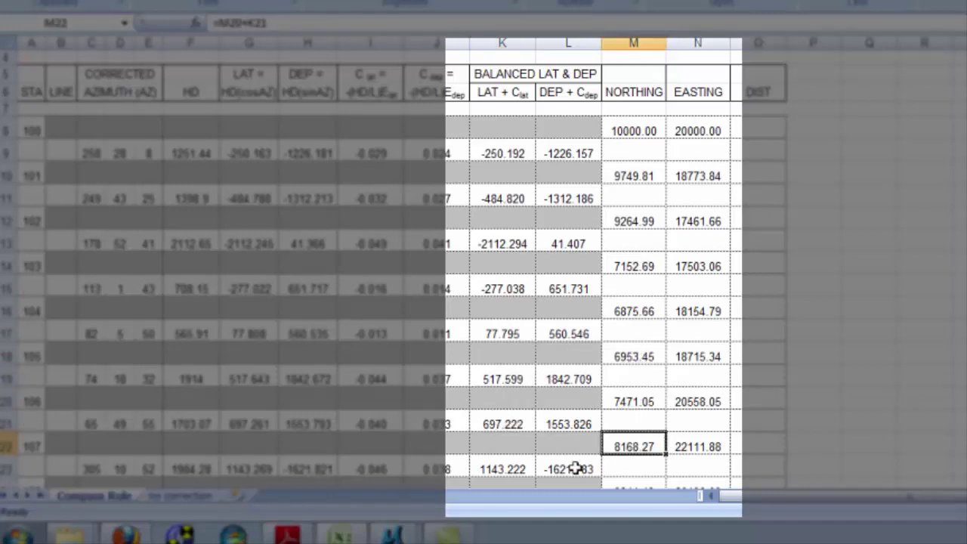
click(515, 470)
Trace the northings of stations 108 and 109 through balanced latitudes such as 477.701.
scroll(701, 370, down, 4)
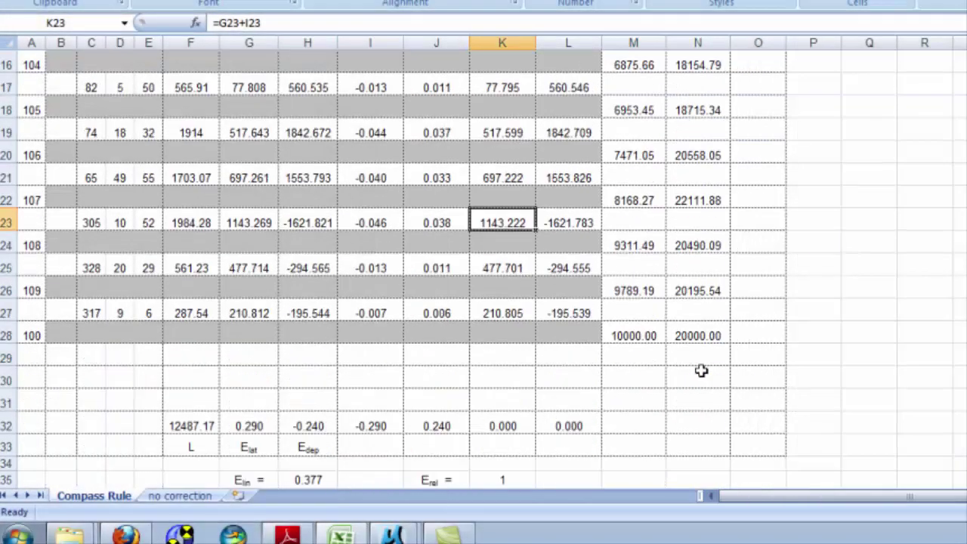
click(637, 246)
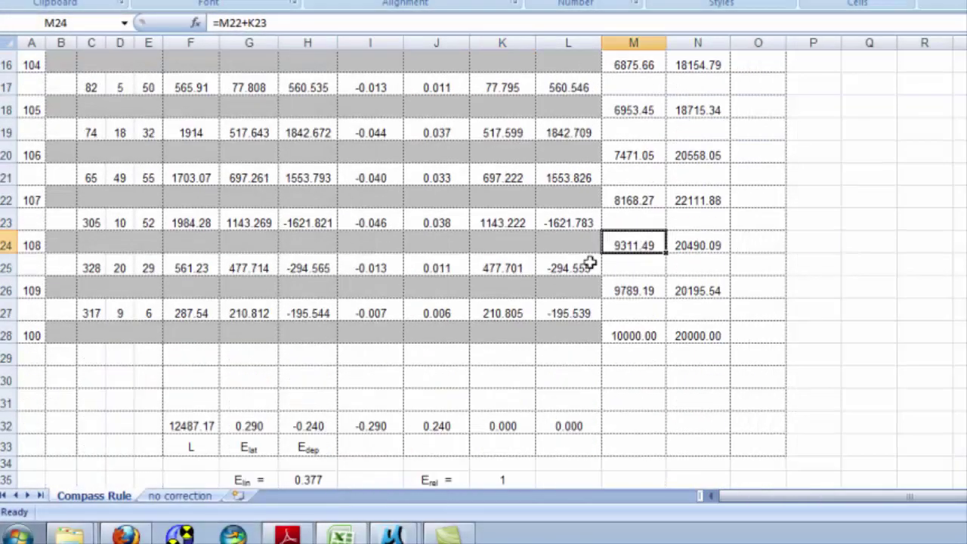
click(506, 270)
click(643, 293)
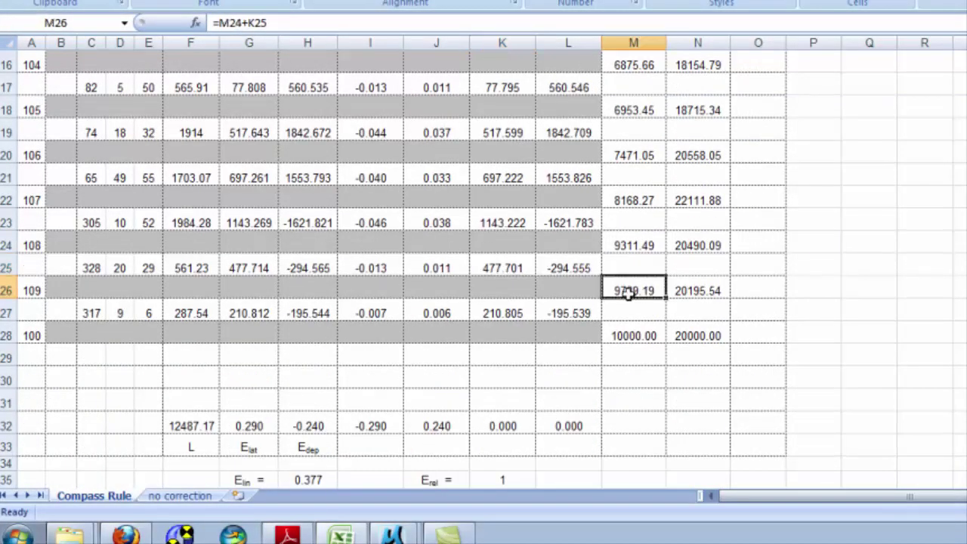
click(511, 315)
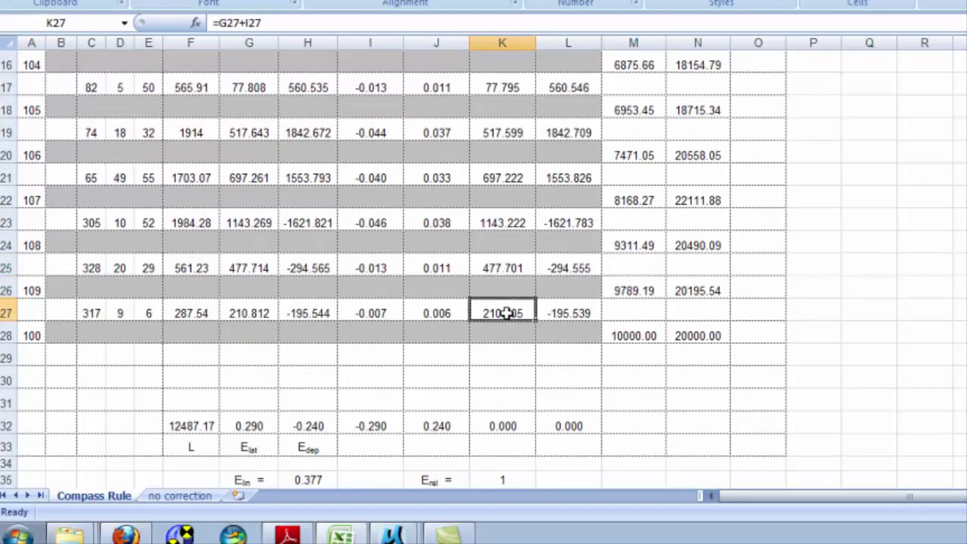
click(641, 338)
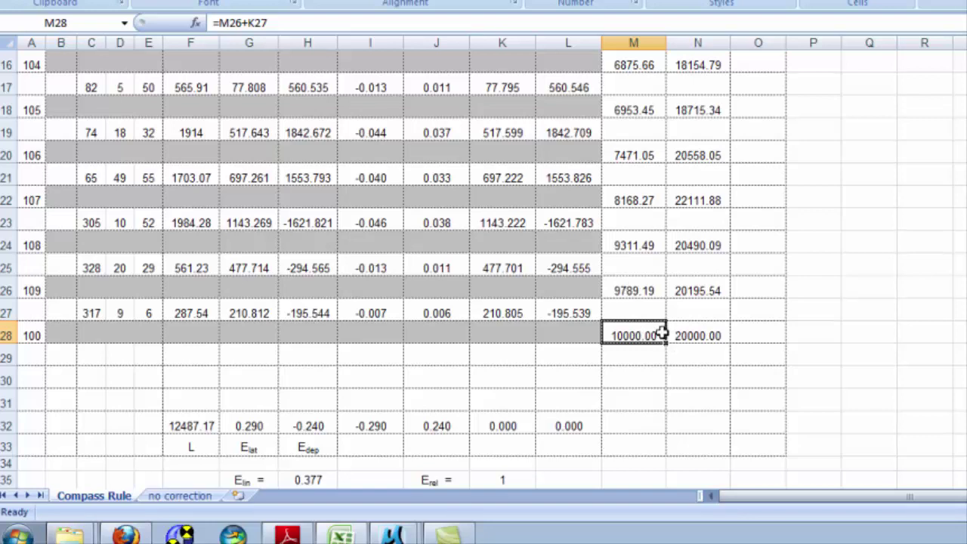
Confirm station 100's northing formula =M26+K27 returns exactly 10000.00.
scroll(658, 325, up, 1)
scroll(633, 268, down, 2)
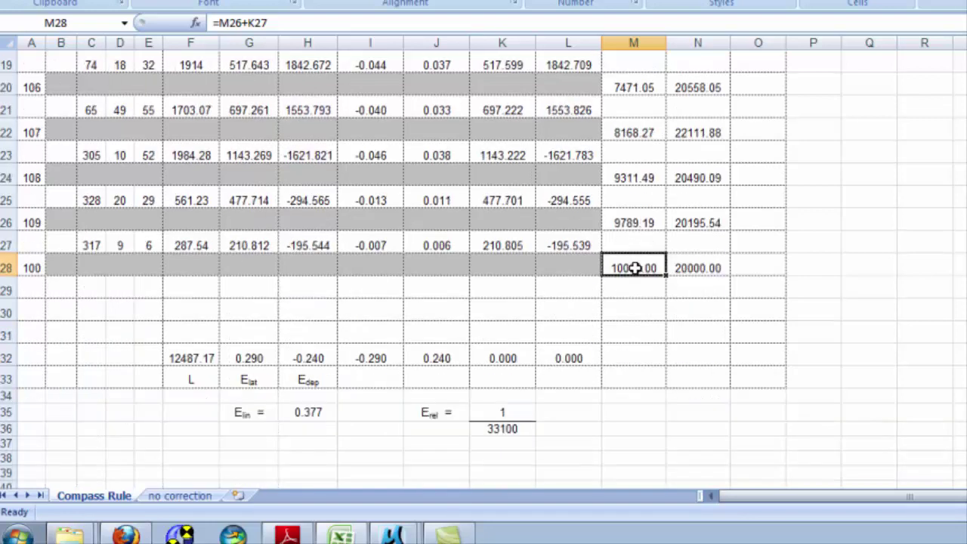
scroll(637, 269, up, 6)
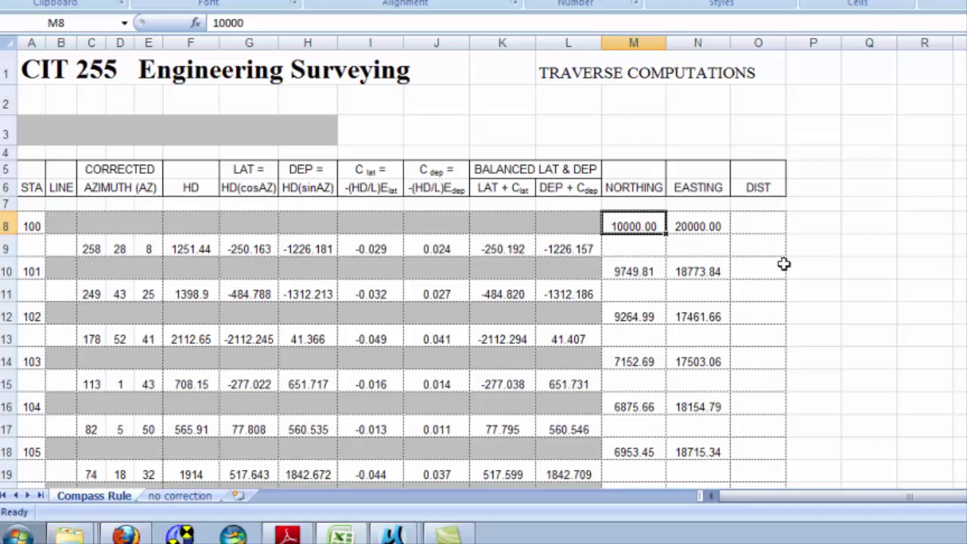
scroll(789, 266, down, 6)
click(634, 268)
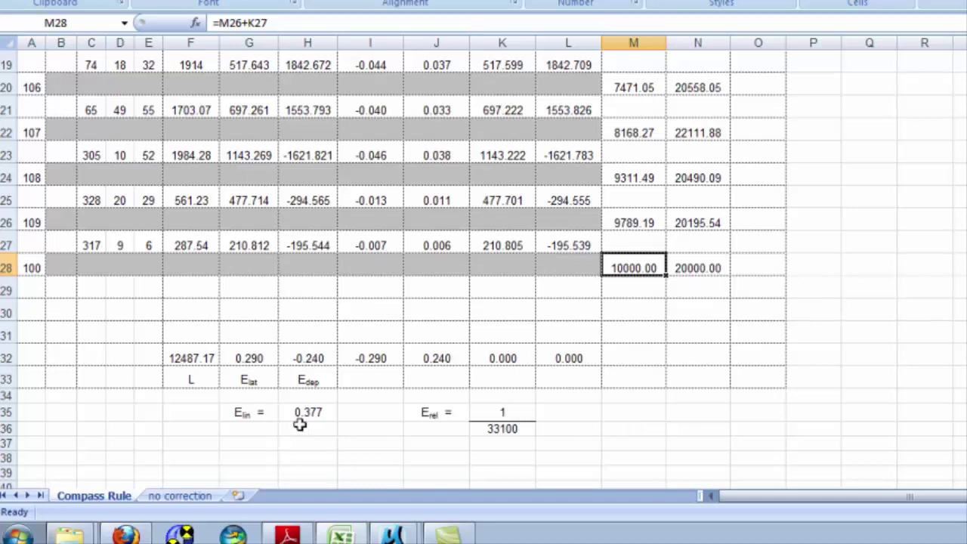
mouse_move(391, 535)
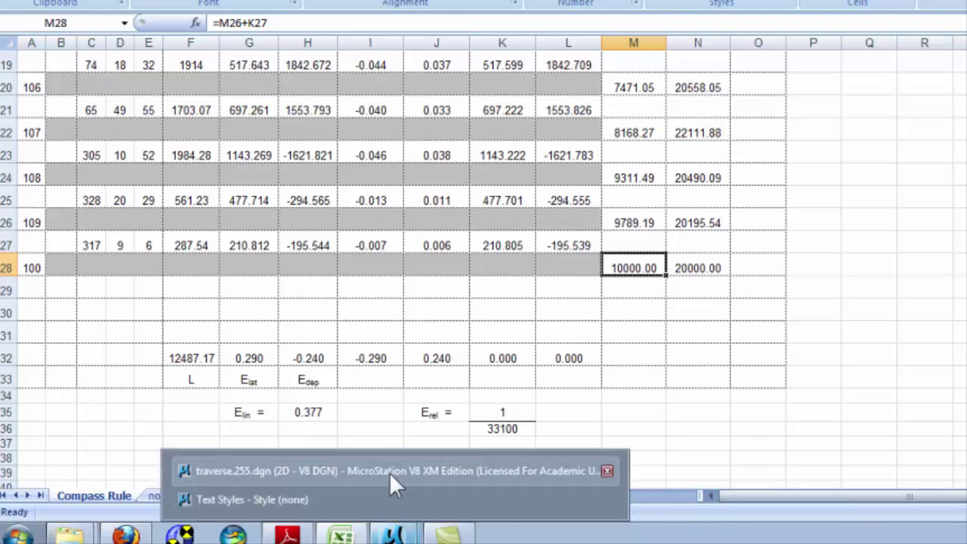
click(389, 470)
scroll(687, 187, up, 2)
scroll(691, 210, down, 2)
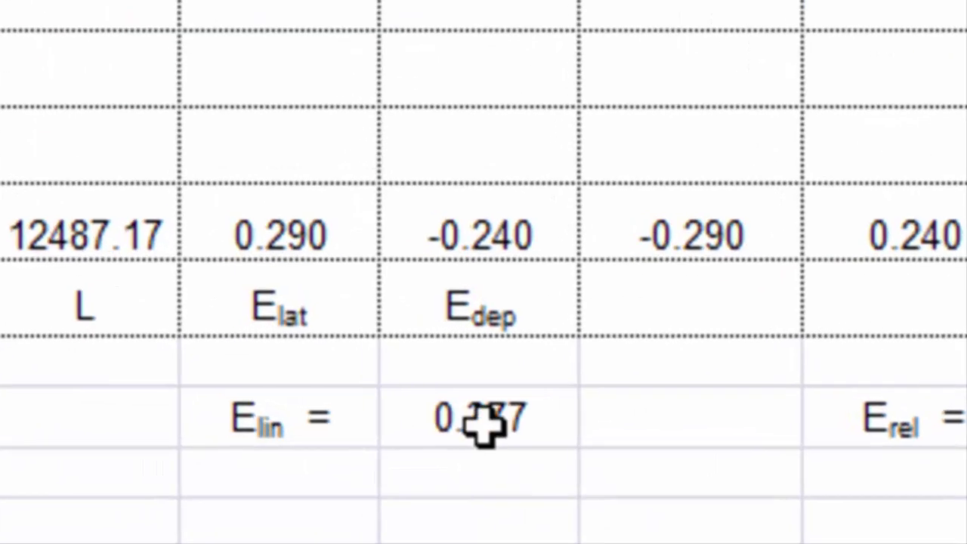
Point out the 0.290 latitude error, -0.240 departure error and 0.377 linear error.
click(291, 238)
click(575, 254)
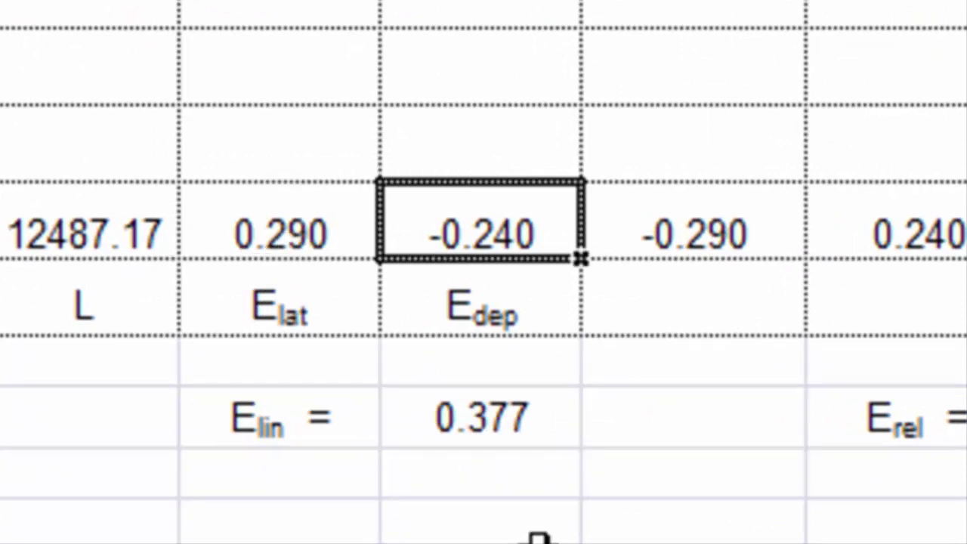
click(317, 418)
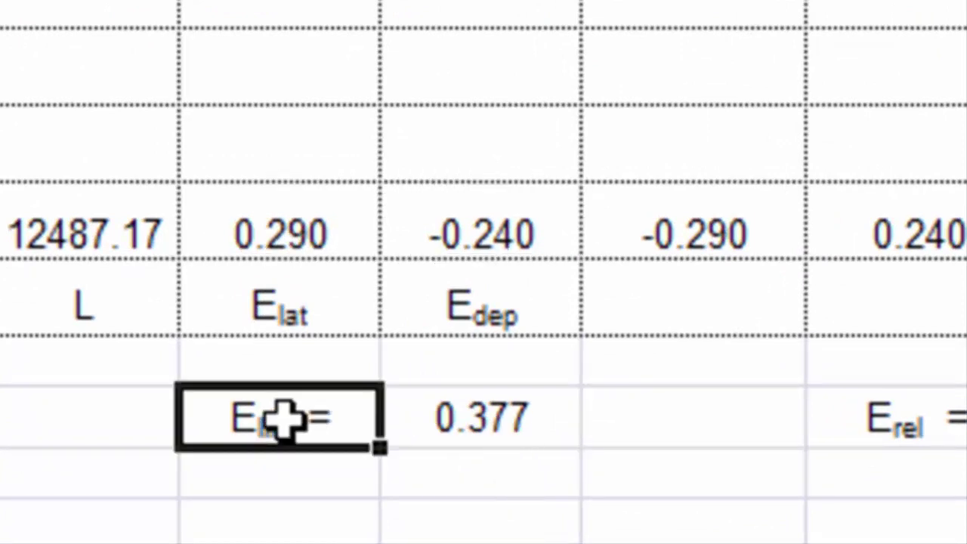
click(476, 416)
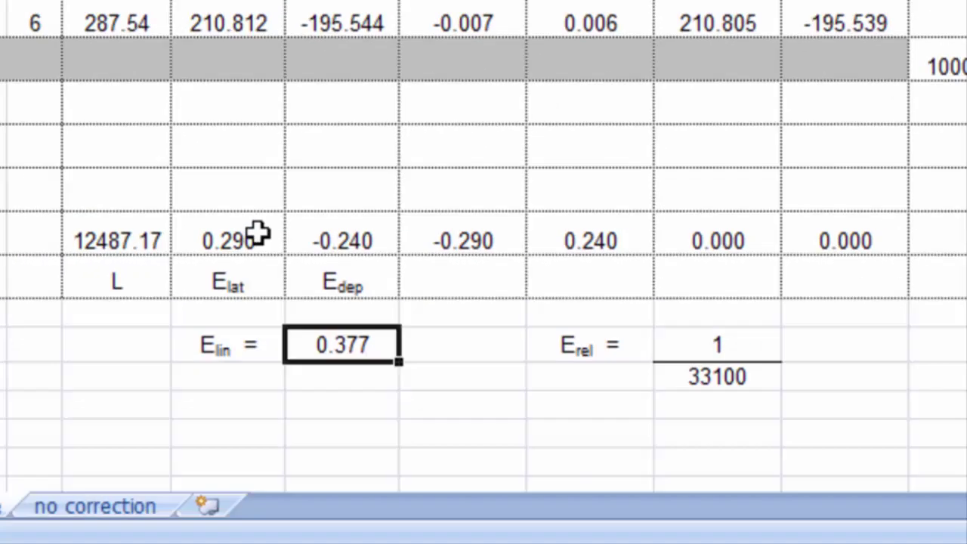
click(236, 236)
click(372, 238)
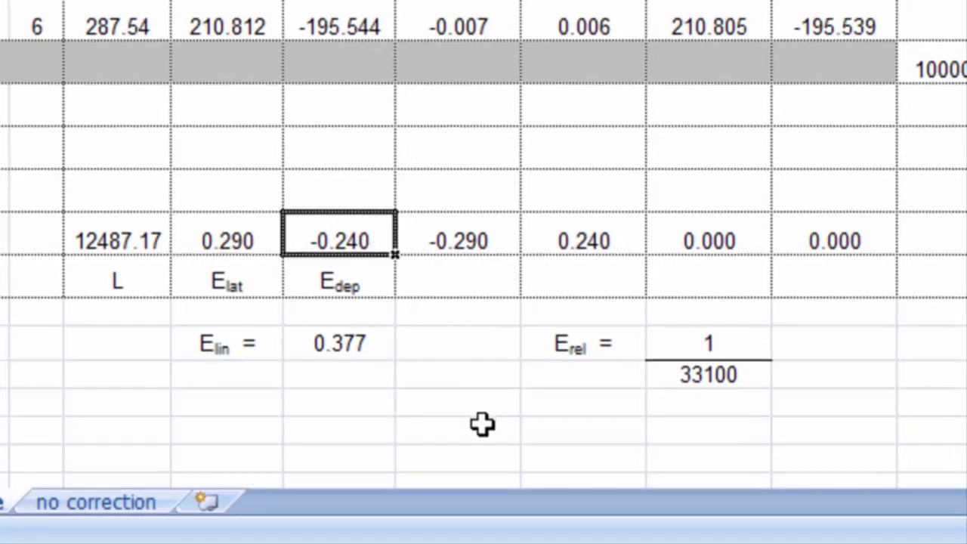
Point out the 1/33100 relative error and 12487.17 length, then show the Elin SQRT(POWER…) formula.
click(703, 349)
click(706, 378)
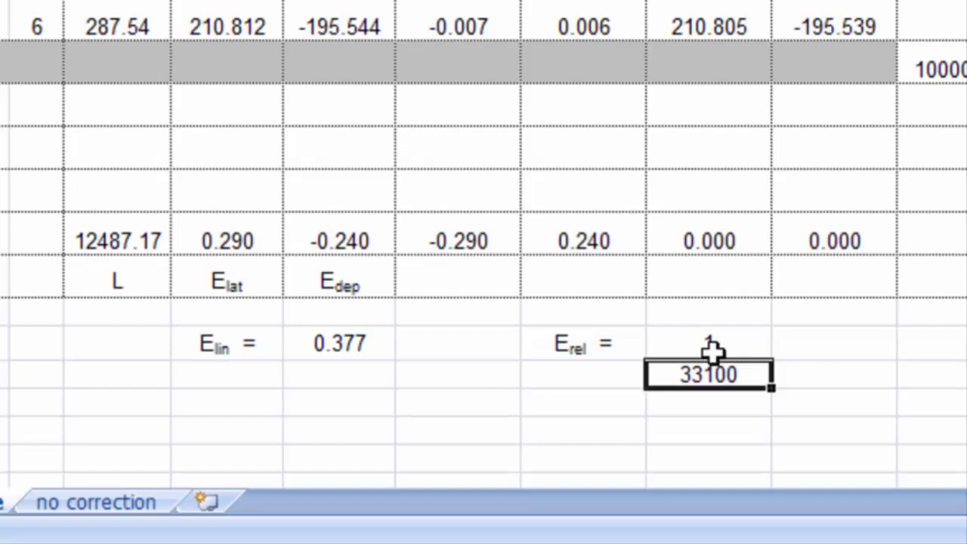
click(713, 346)
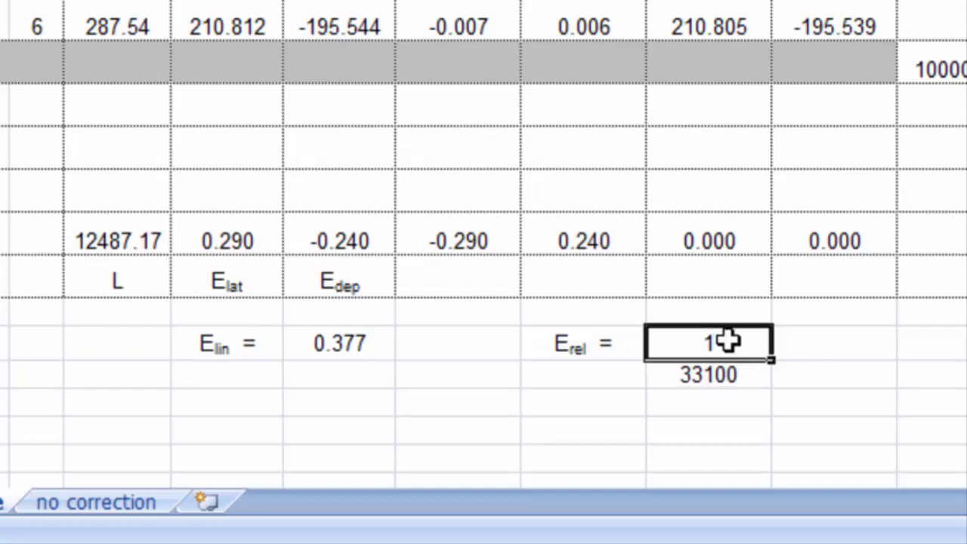
click(741, 376)
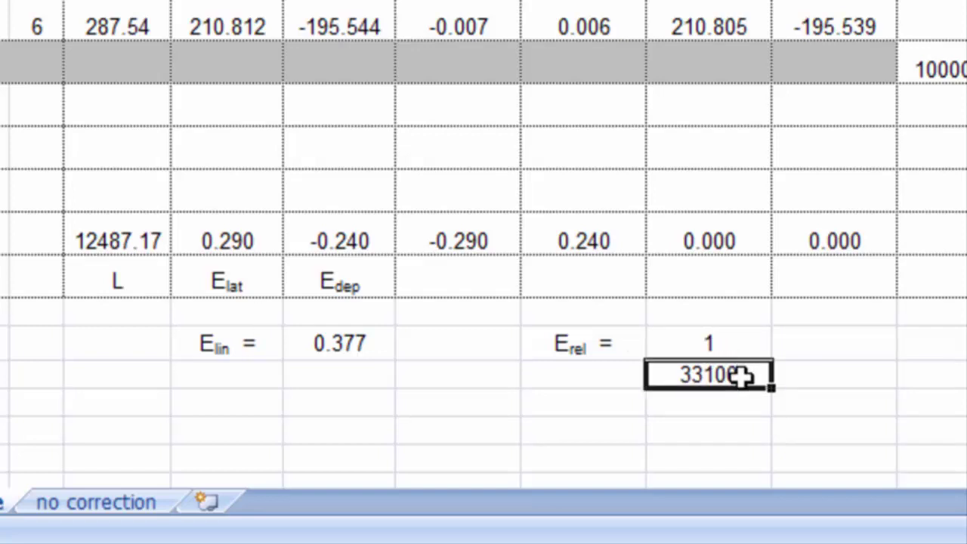
click(120, 240)
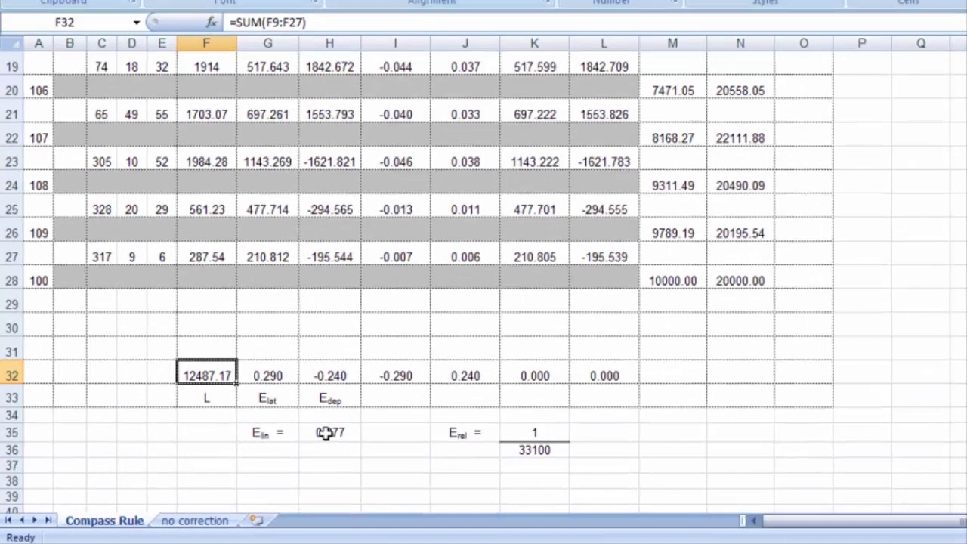
click(330, 344)
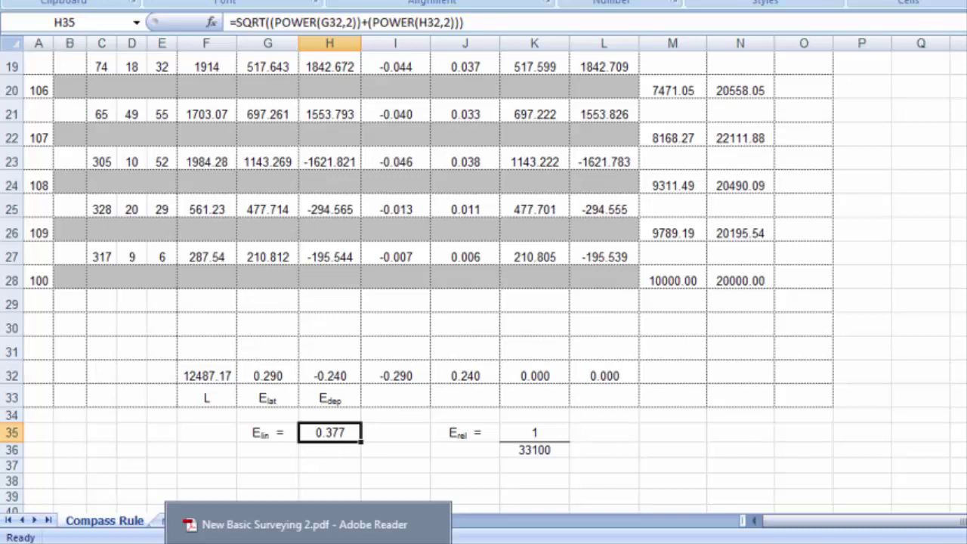
click(305, 525)
scroll(442, 366, up, 5)
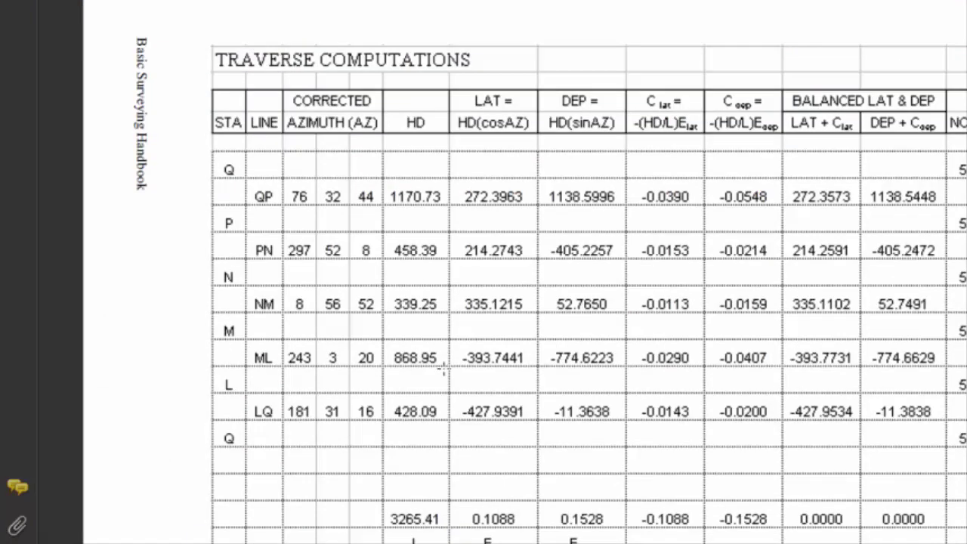
scroll(449, 182, up, 10)
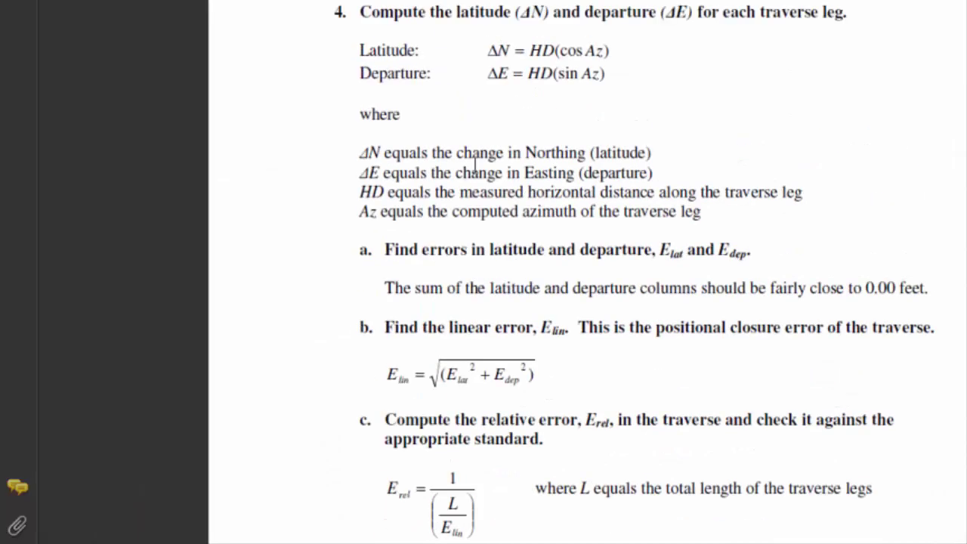
scroll(475, 165, down, 11)
scroll(483, 164, up, 5)
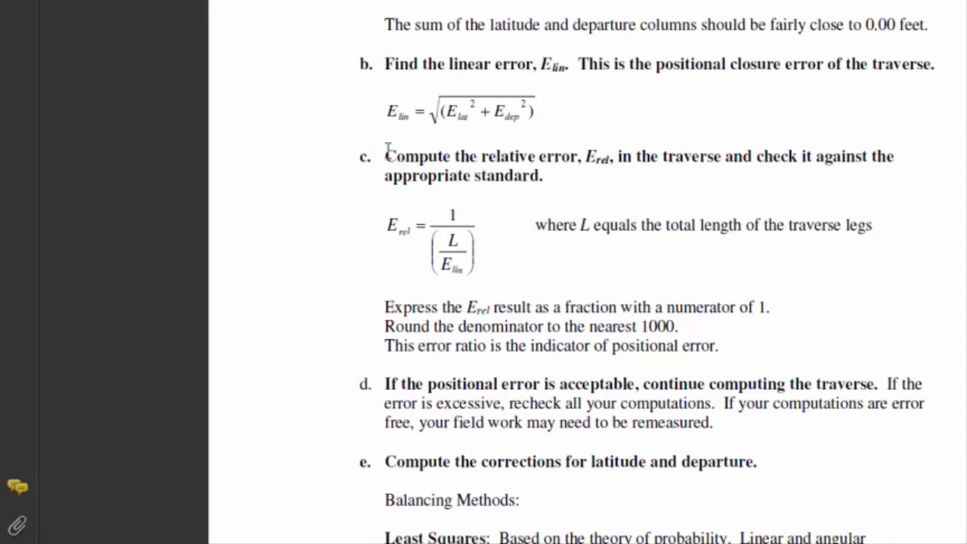
drag(384, 156, 882, 194)
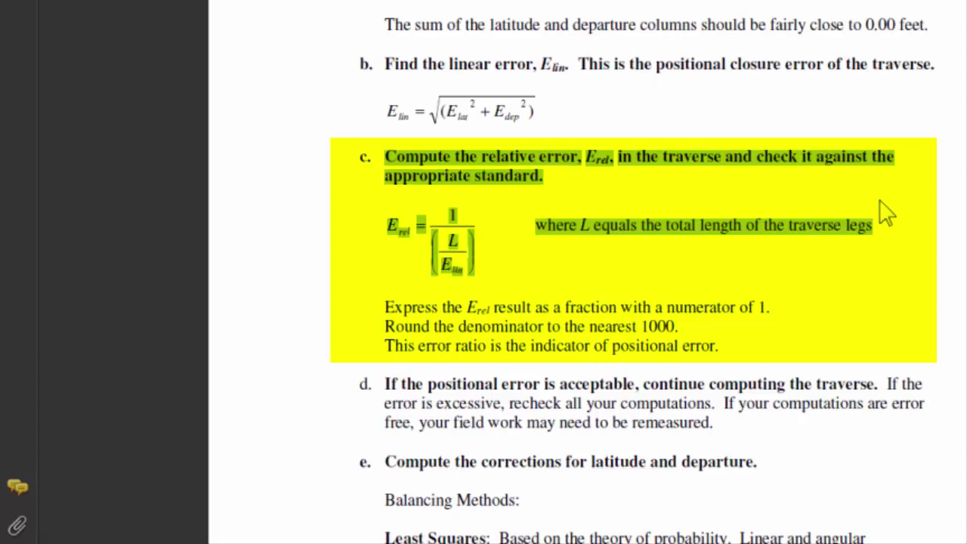
click(826, 239)
double_click(452, 240)
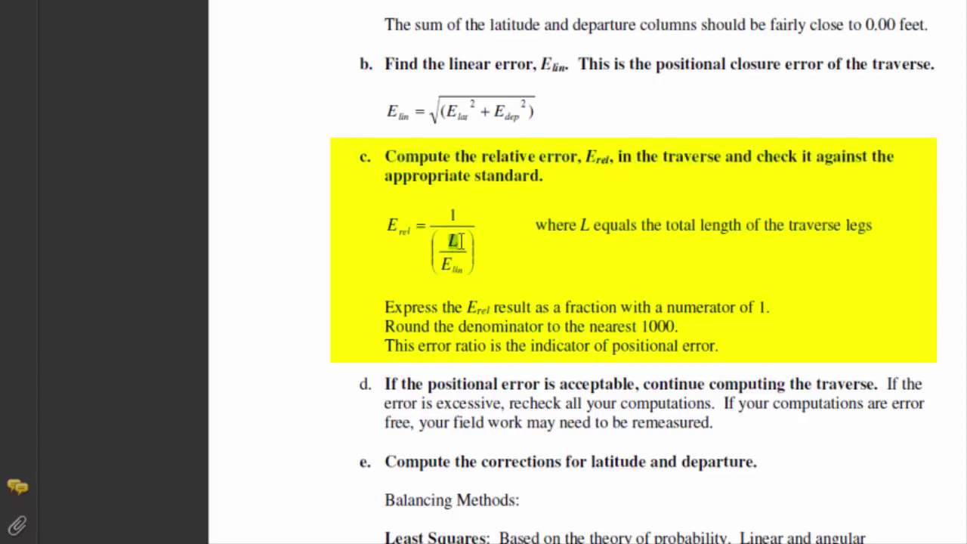
click(444, 272)
drag(460, 331, 726, 352)
click(739, 350)
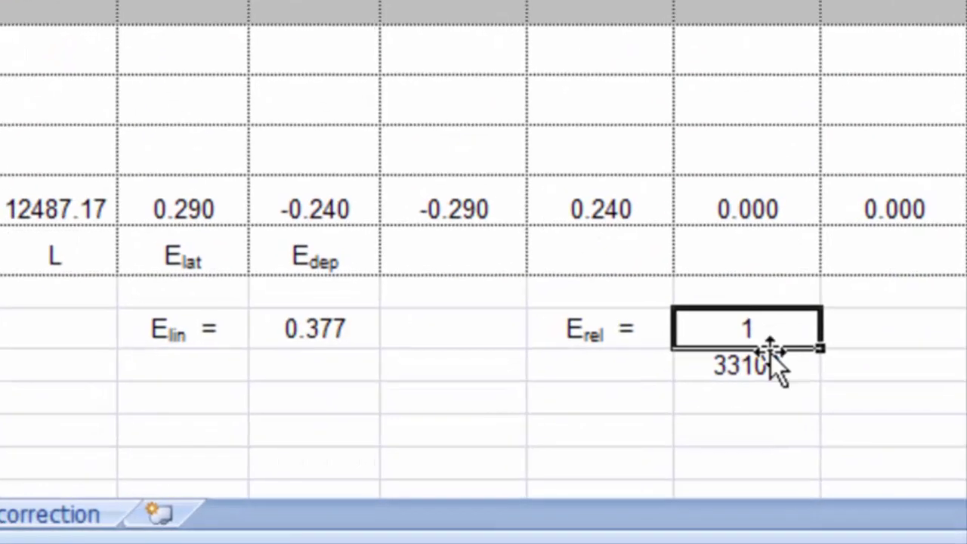
click(771, 364)
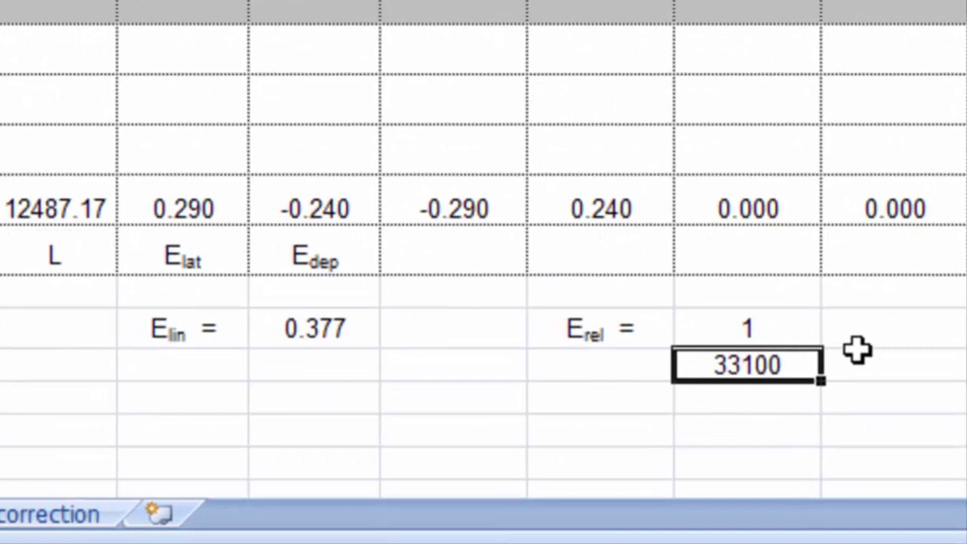
click(765, 330)
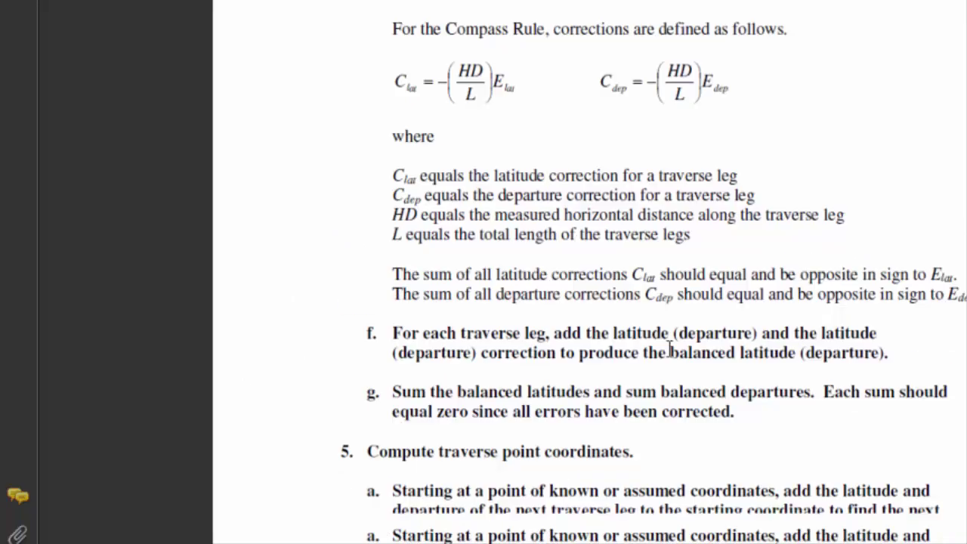
Scroll down to the ALTA/ACSM requirements table listing linear closure 1:15,000.
scroll(678, 350, down, 3)
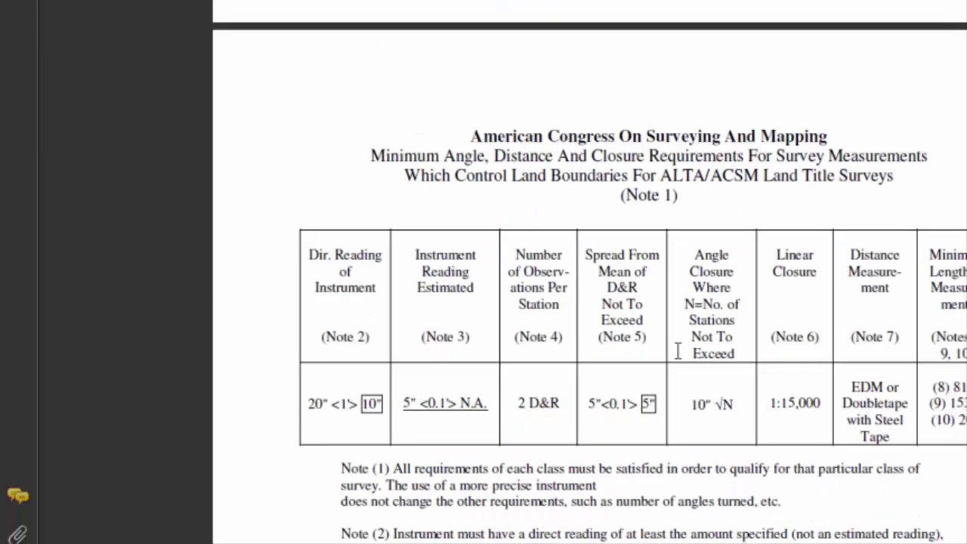
scroll(678, 350, down, 1)
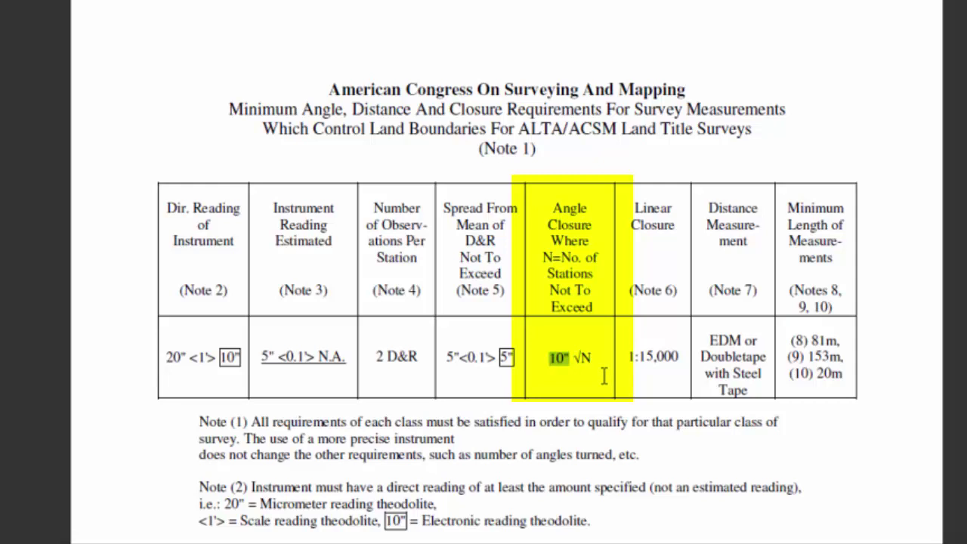
Mark the √N angle closure term, then show =ROUNDDOWN(F32/H35,-2) behind the 33100 denominator.
drag(596, 358, 575, 359)
click(593, 371)
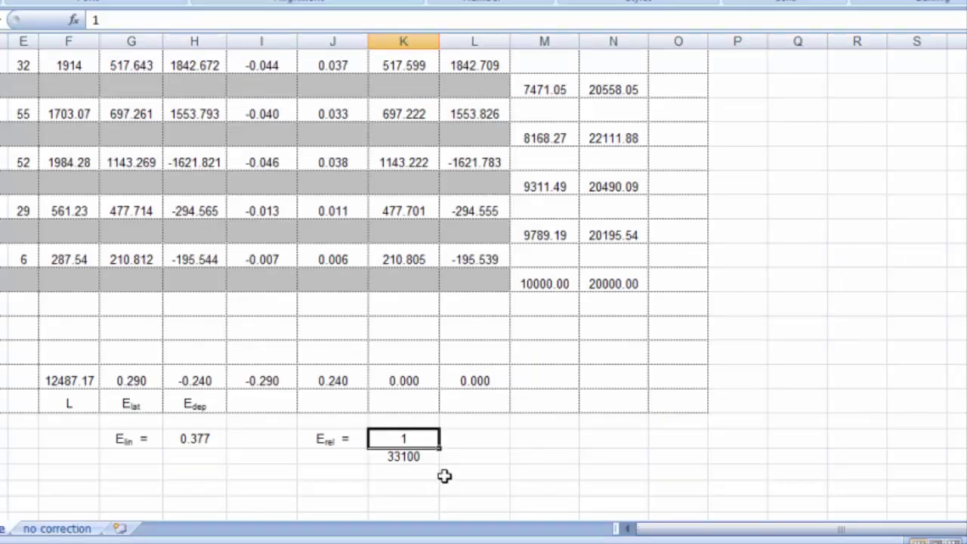
click(406, 457)
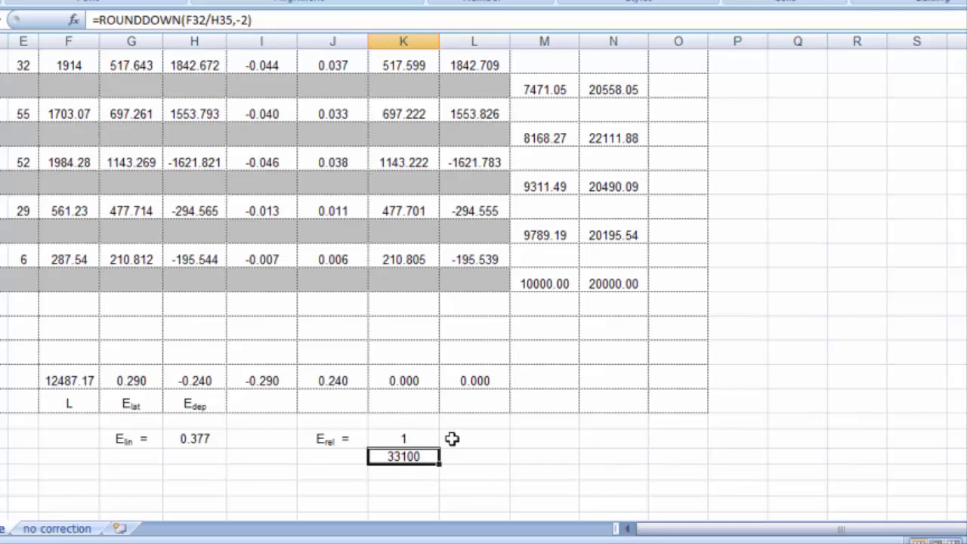
click(403, 440)
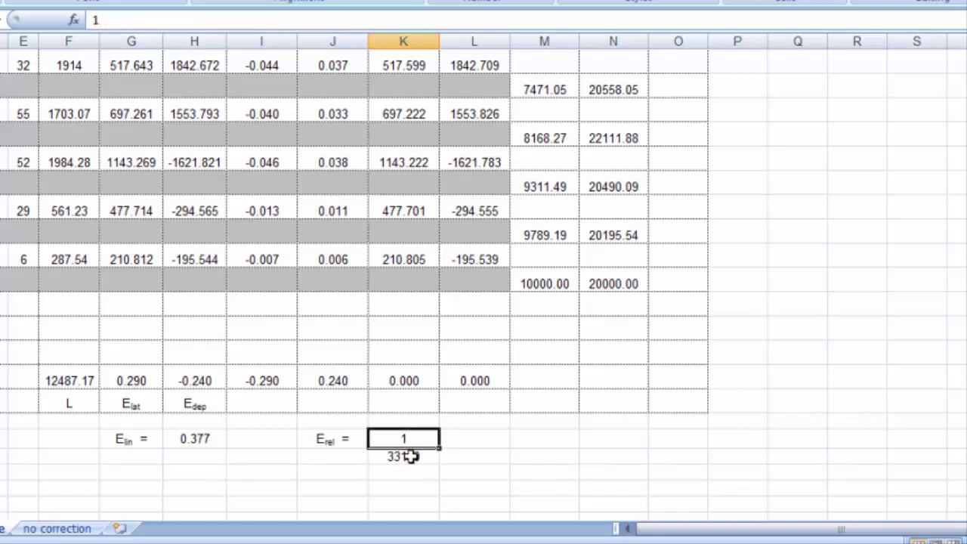
click(409, 456)
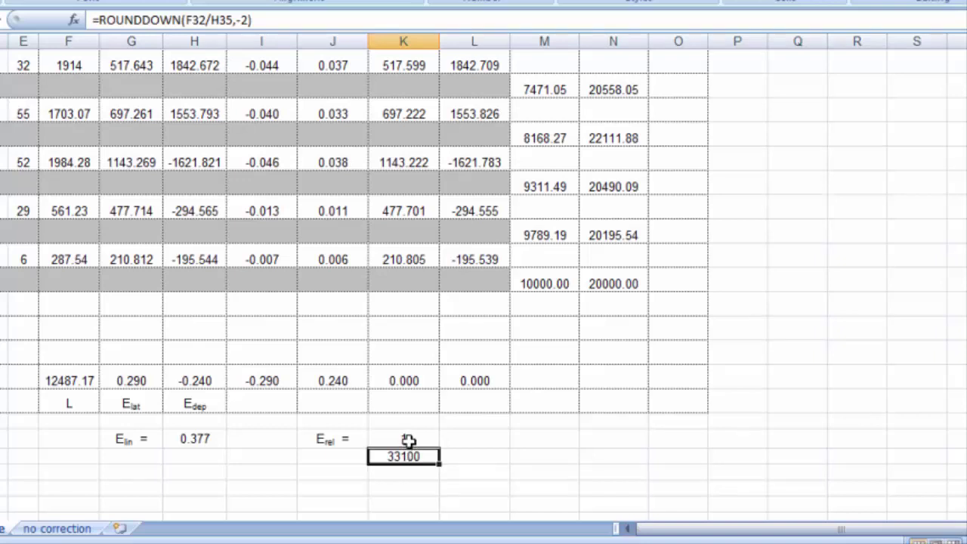
click(408, 440)
click(408, 456)
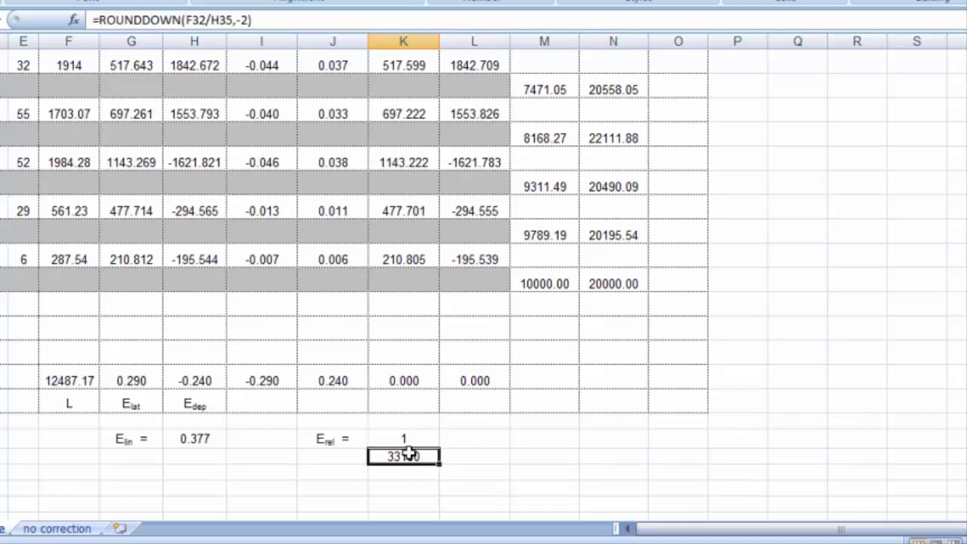